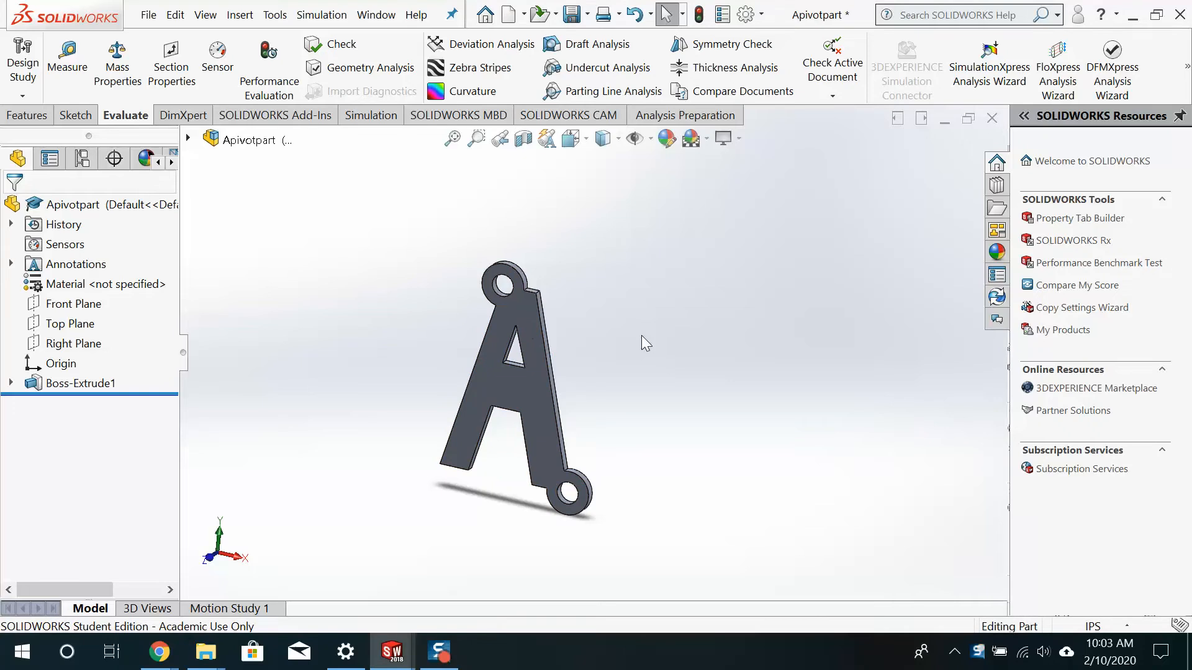
# - Review the open Apivotpart, FixedBase, Shortlink and Longlink parts and bring up the Linkage sketch document
pyautogui.hotkey('ctrl', 'Tab')
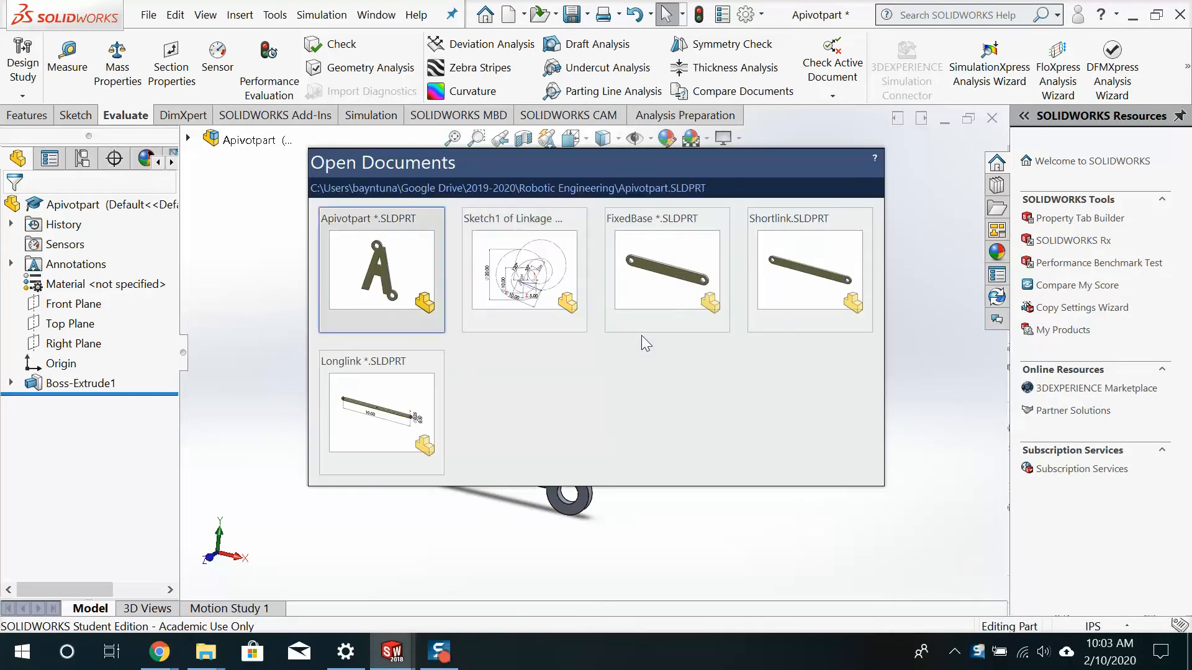
pyautogui.click(434, 304)
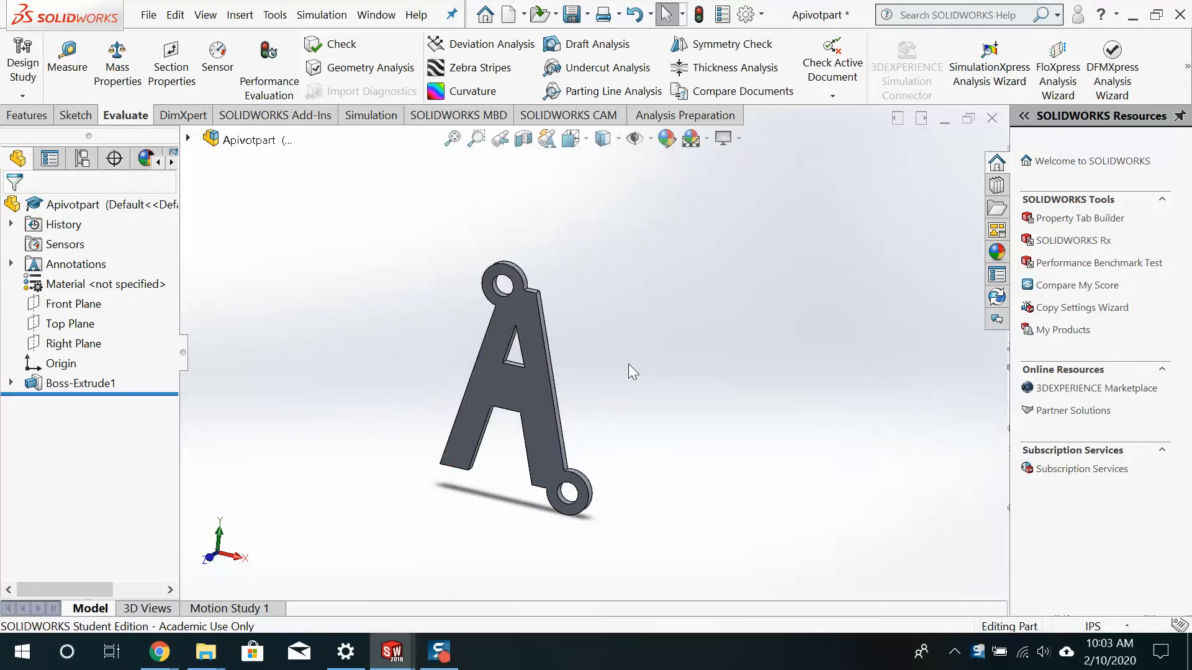
pyautogui.hotkey('ctrl', 'Tab')
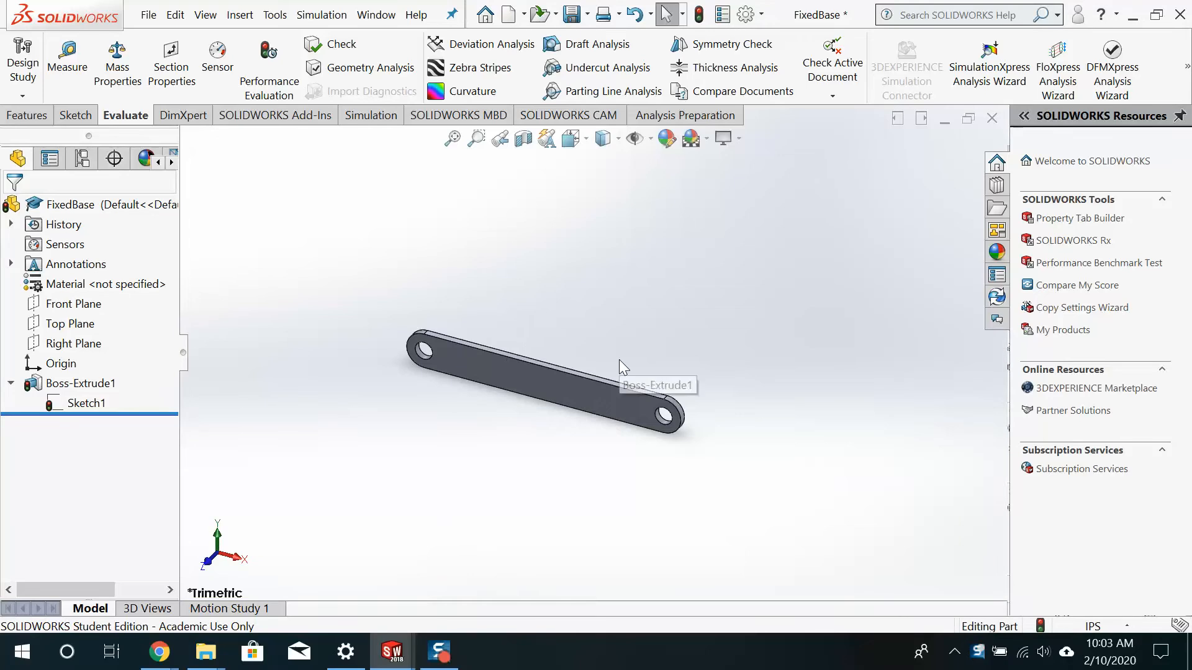
pyautogui.hotkey('ctrl', 'Tab')
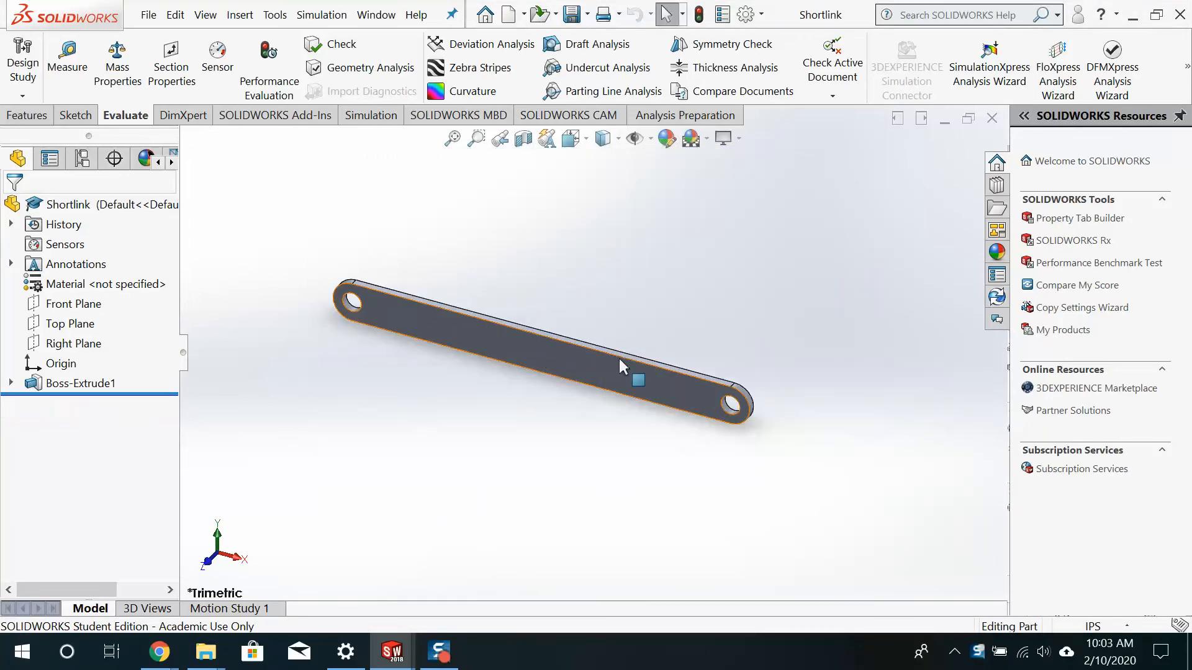
pyautogui.hotkey('ctrl', 'Tab')
pyautogui.hotkey('ctrl', 'Tab')
pyautogui.hotkey('ctrl', 'Tab')
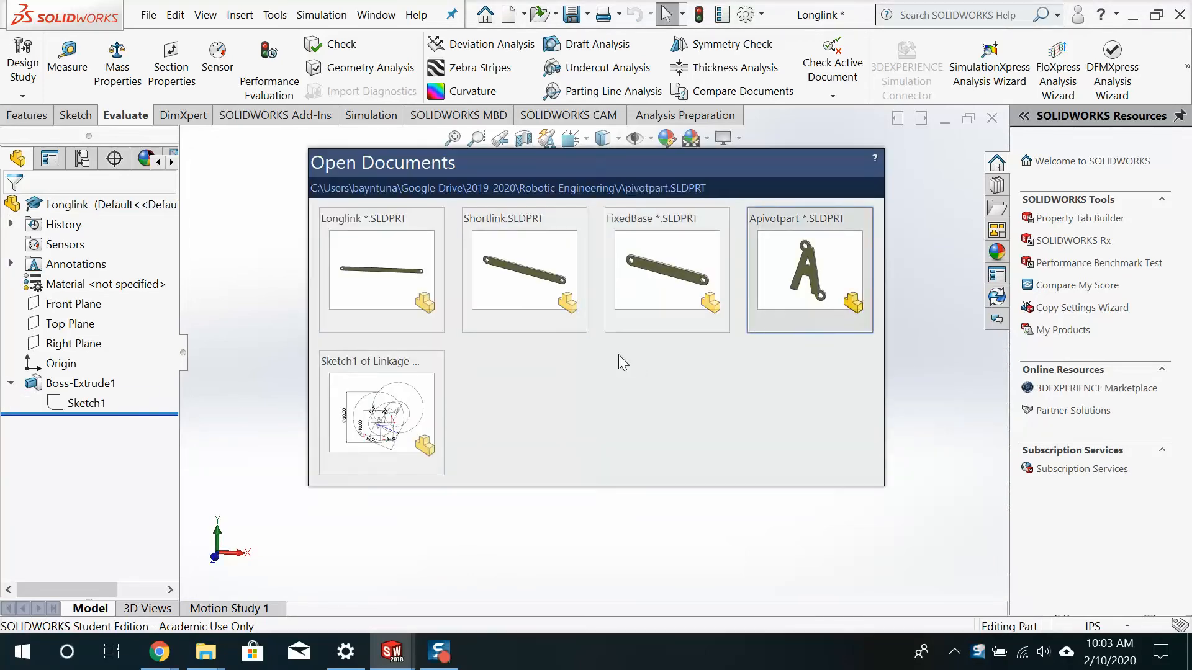
pyautogui.hotkey('ctrl', 'Tab')
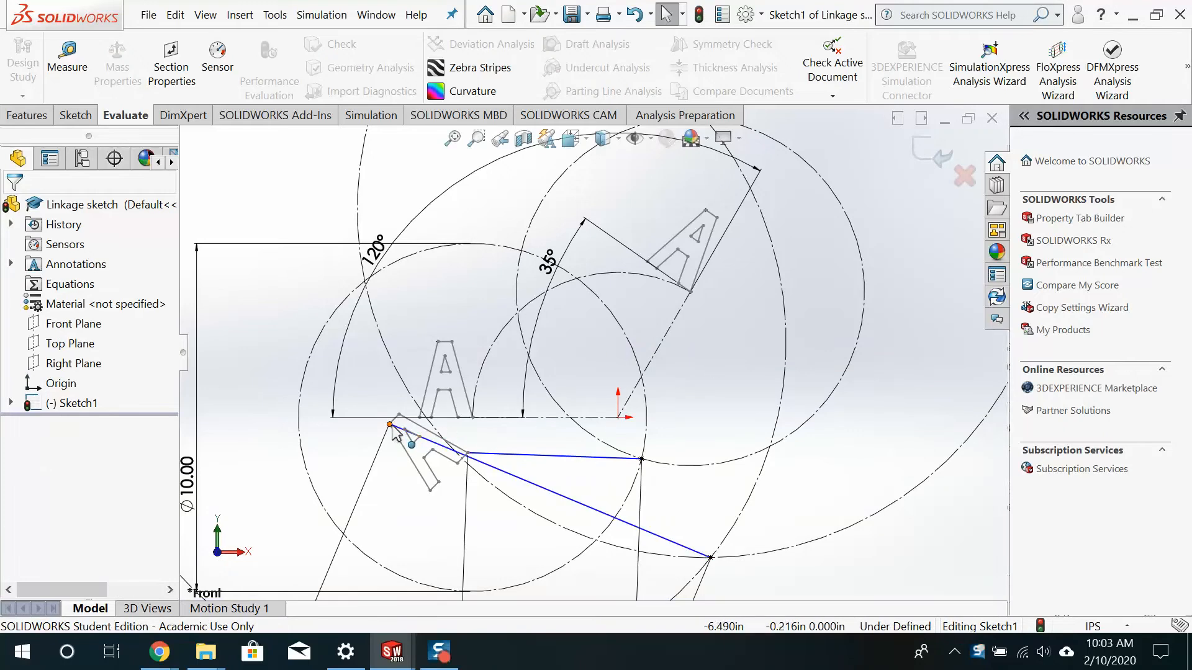
# - Swing the movable letter A in the linkage sketch upward to test the linkage's motion
pyautogui.moveTo(391, 426)
pyautogui.mouseDown()
pyautogui.moveTo(426, 412)
pyautogui.moveTo(458, 355)
pyautogui.moveTo(595, 229)
pyautogui.moveTo(713, 273)
pyautogui.moveTo(577, 323)
pyautogui.moveTo(443, 337)
pyautogui.moveTo(540, 254)
pyautogui.moveTo(643, 235)
pyautogui.moveTo(474, 258)
pyautogui.moveTo(519, 254)
pyautogui.moveTo(462, 279)
pyautogui.mouseUp()
pyautogui.click(304, 214)
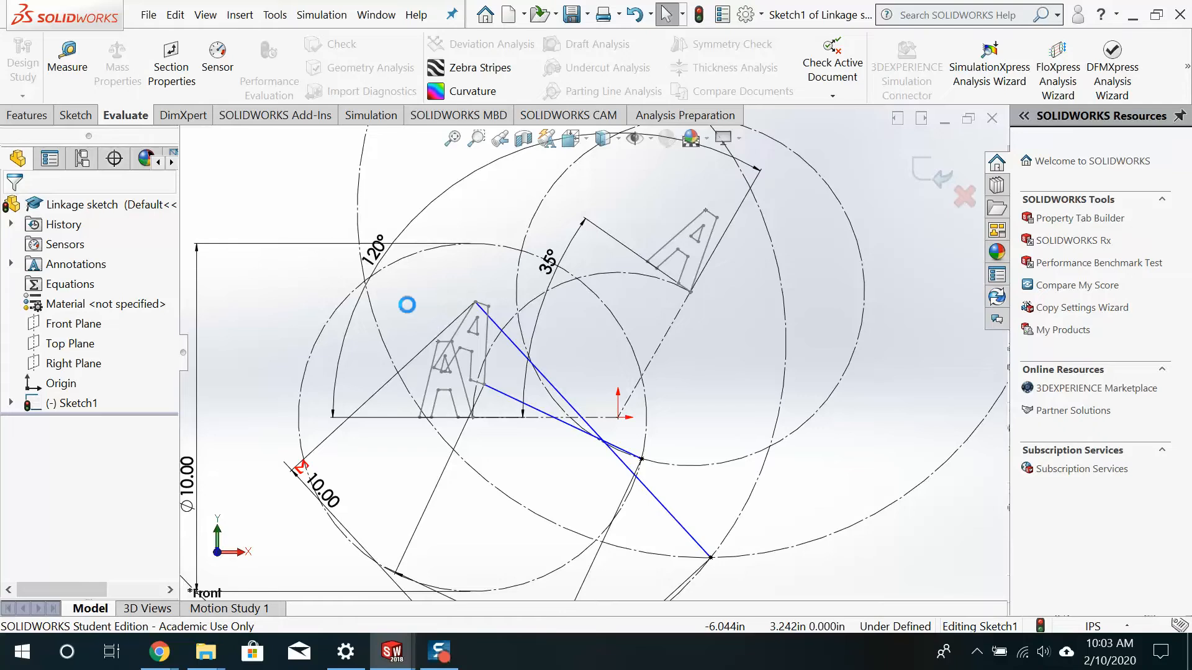
pyautogui.hotkey('ctrl', 'Tab')
# - Create a new assembly document and place the FixedBase part as its first component
pyautogui.click(149, 15)
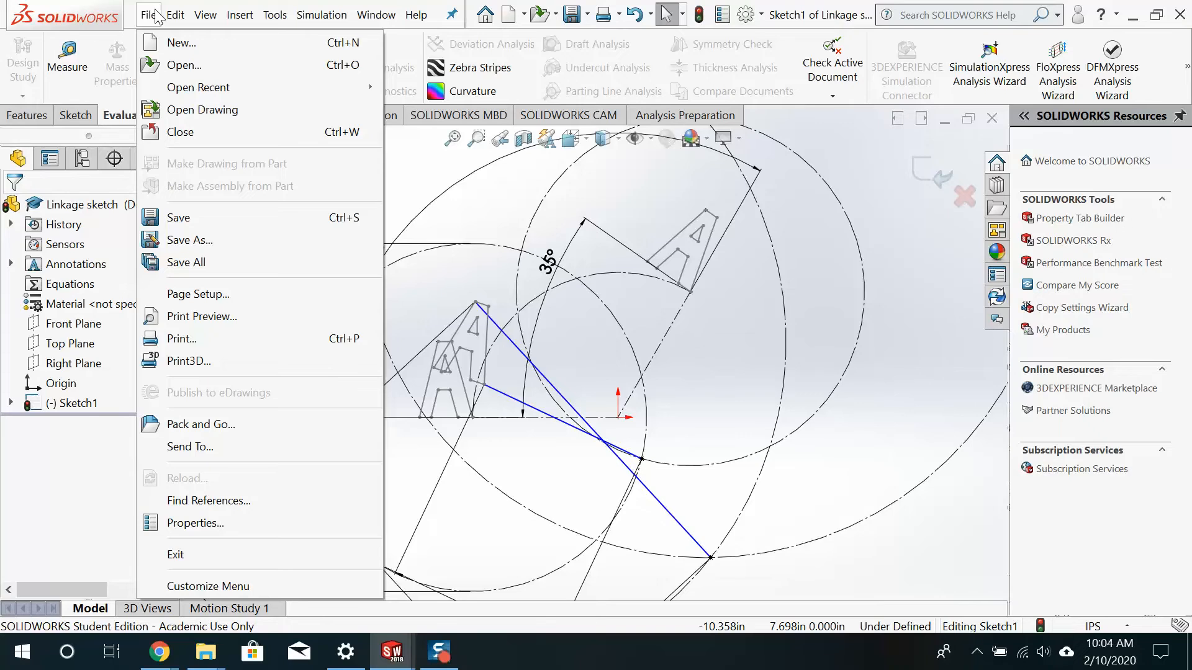
pyautogui.click(162, 46)
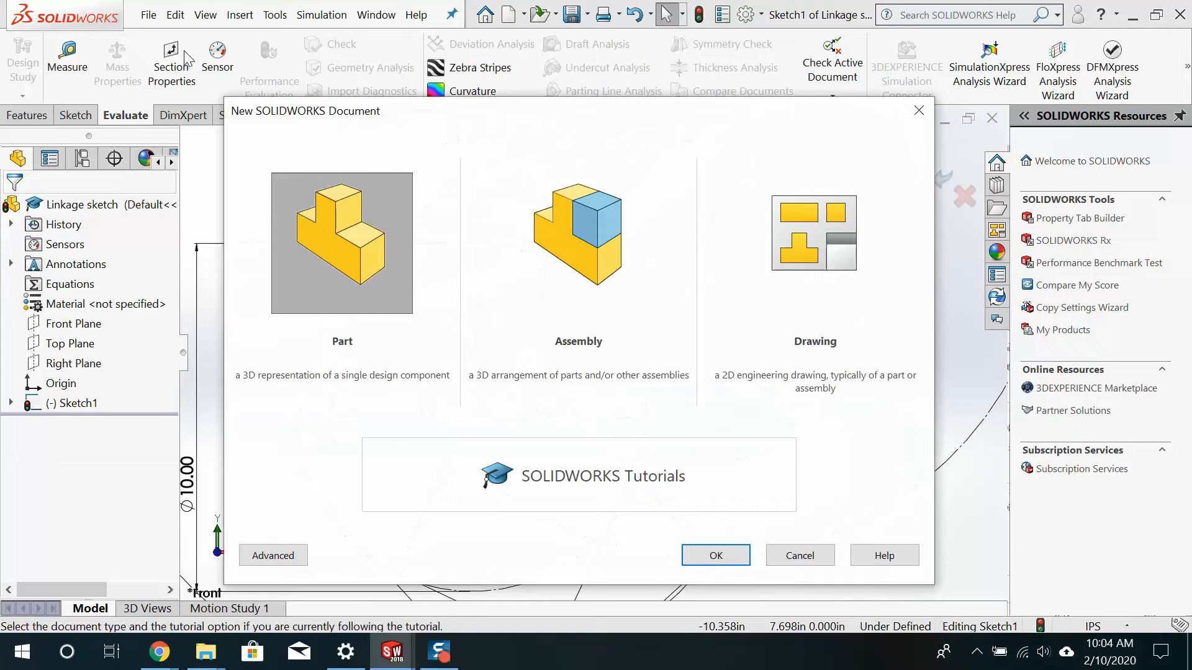
pyautogui.click(565, 248)
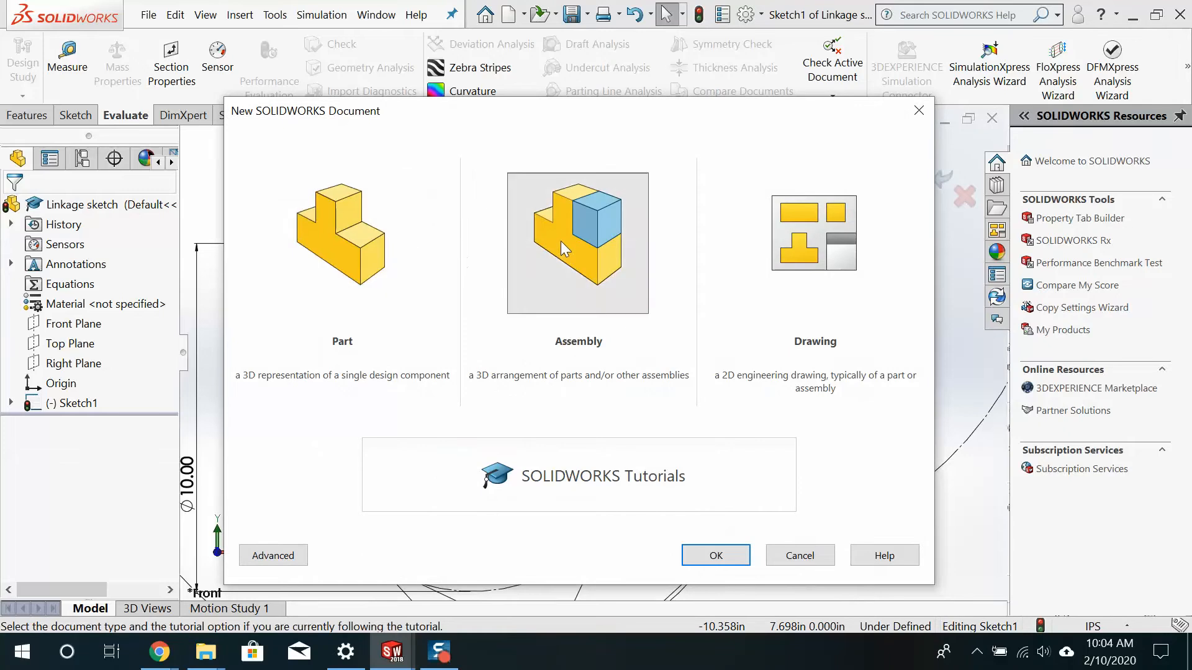
pyautogui.click(706, 561)
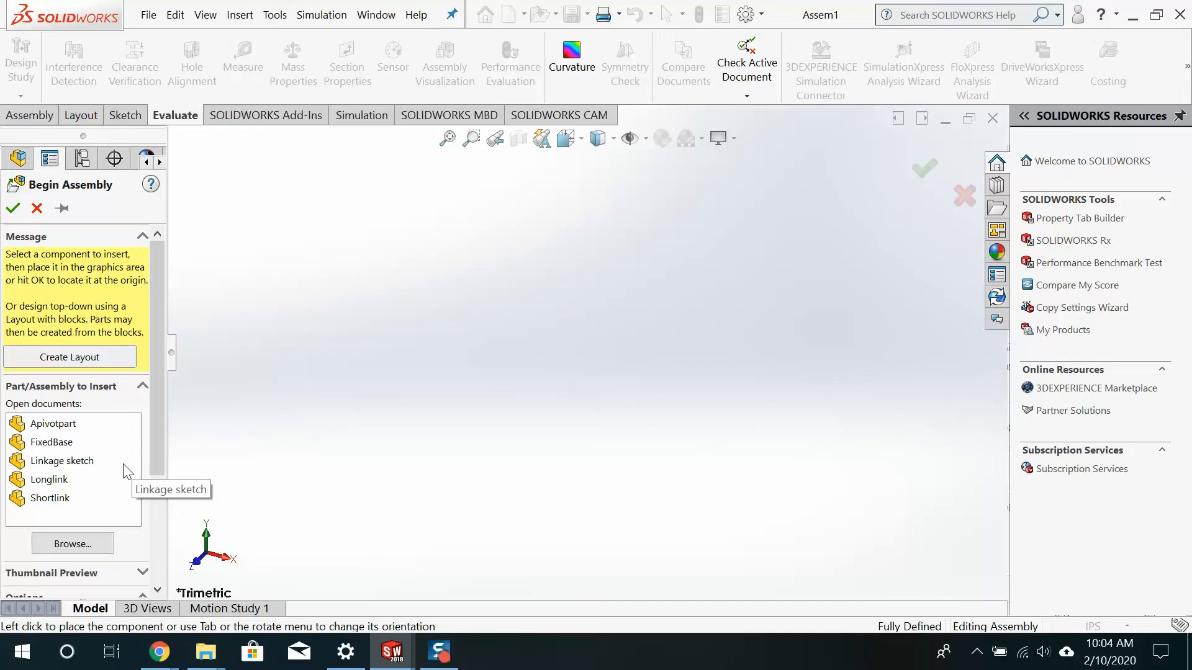
pyautogui.click(48, 446)
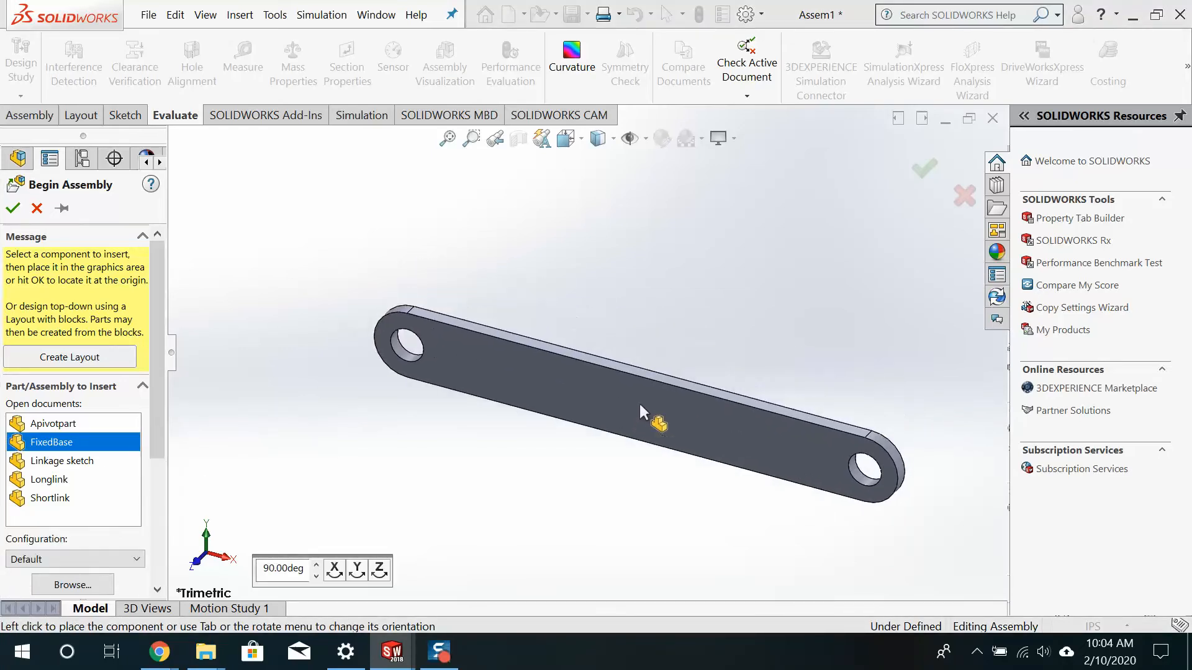
pyautogui.click(639, 401)
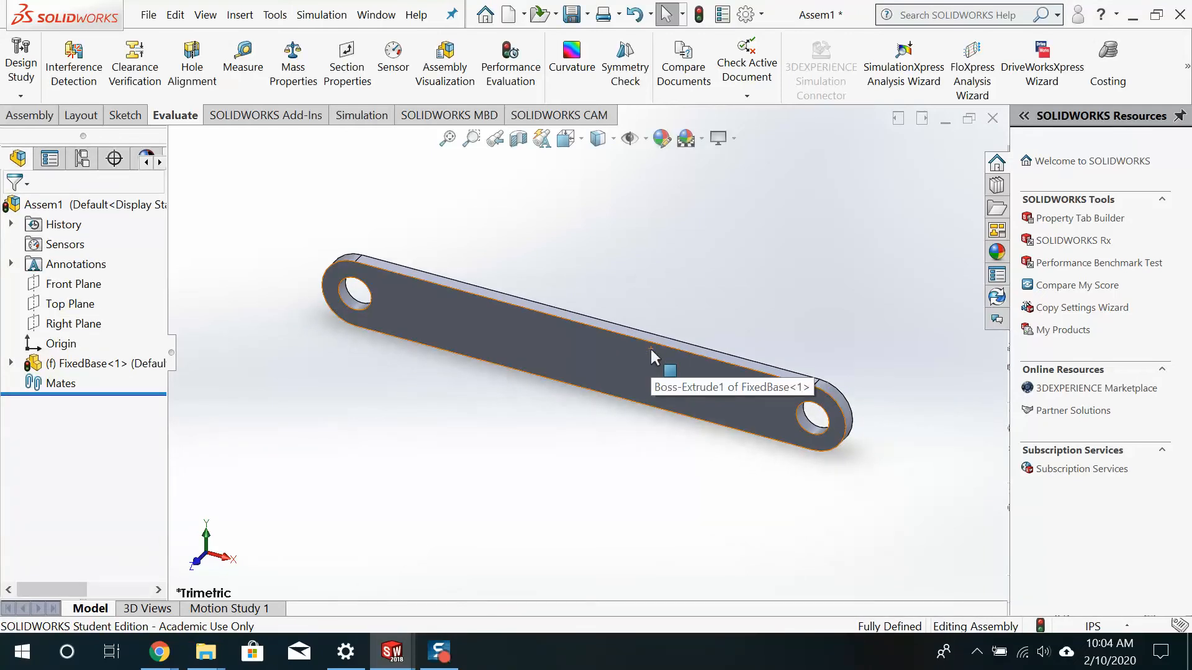
pyautogui.rightClick(525, 342)
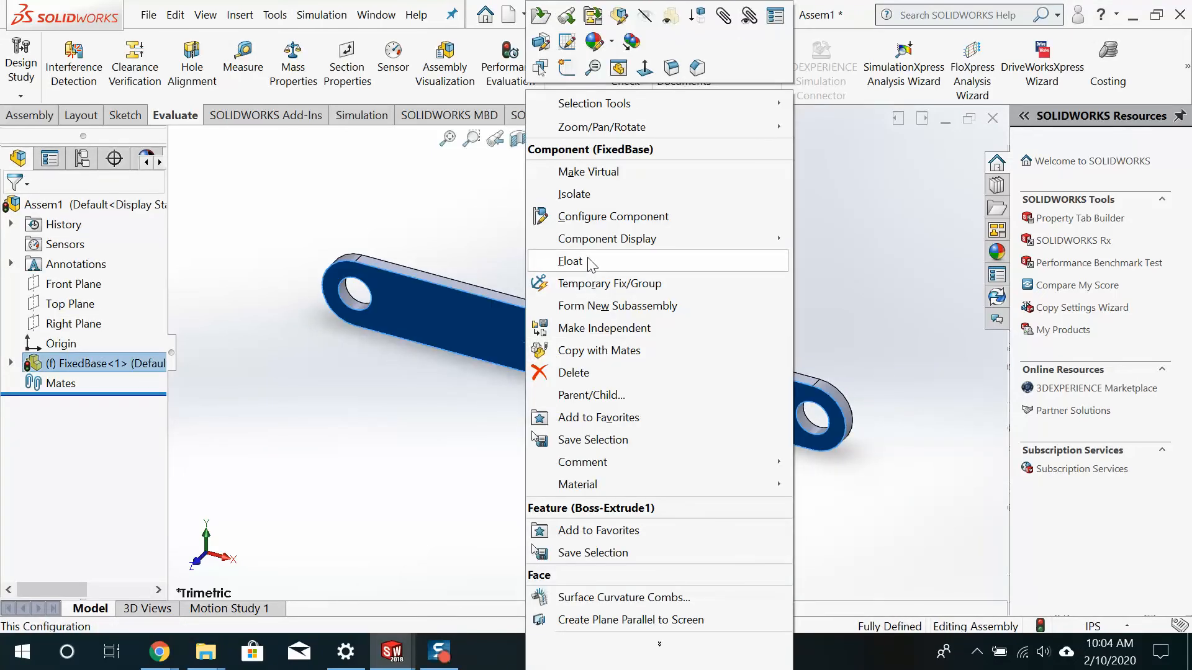
pyautogui.click(305, 408)
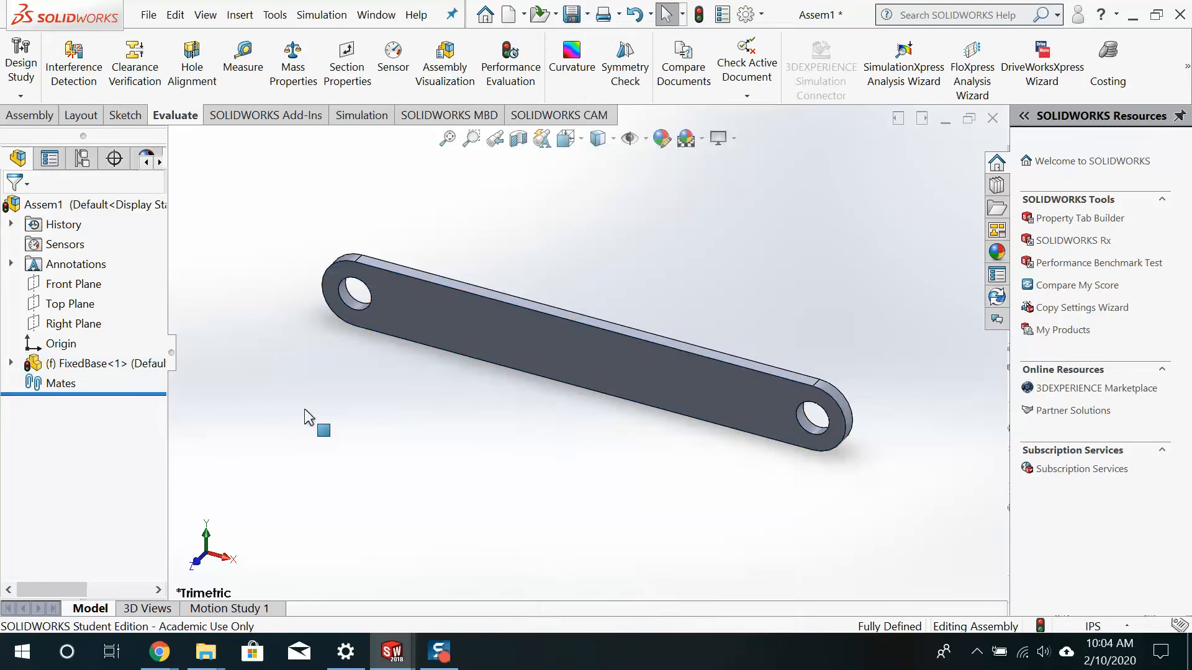
pyautogui.scroll(3, 581, 363)
pyautogui.scroll(-2, 577, 343)
pyautogui.scroll(2, 583, 329)
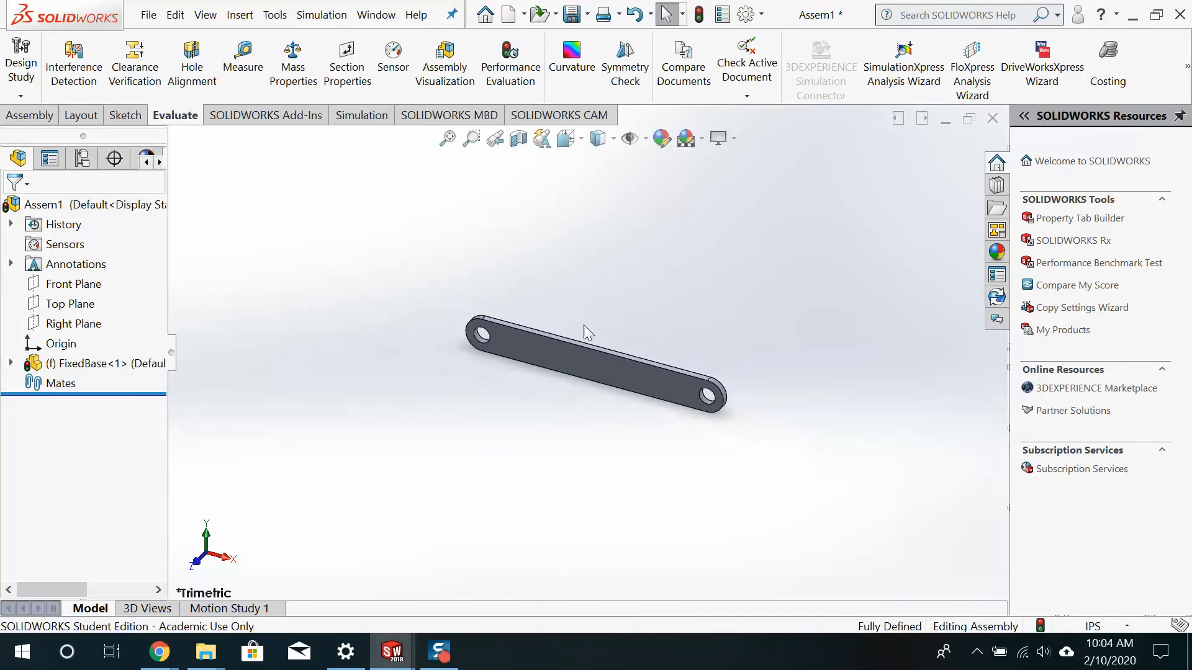
pyautogui.scroll(-2, 584, 329)
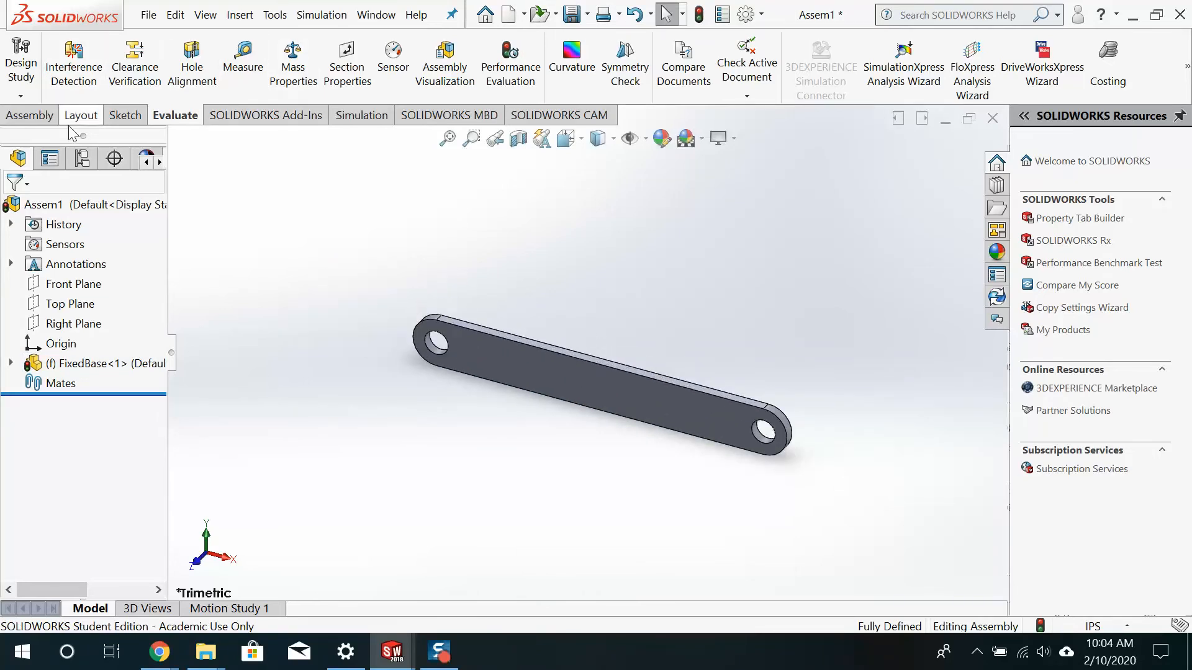
# - Insert the Longlink part into the assembly, placing it above the FixedBase component
pyautogui.click(45, 121)
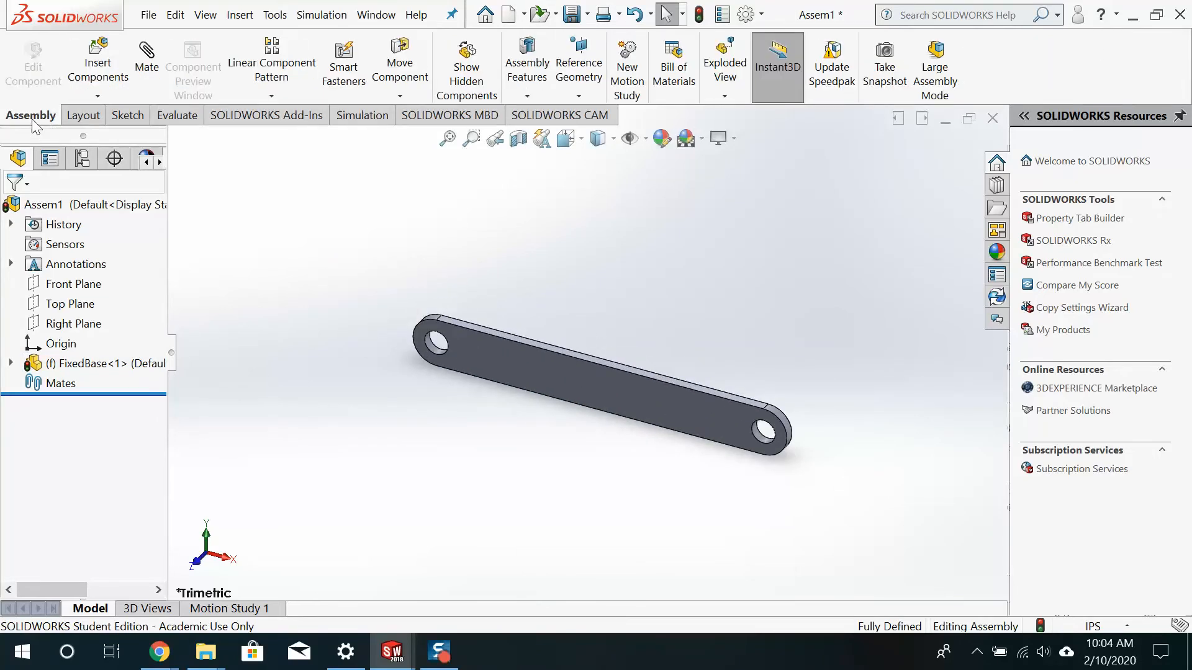
pyautogui.click(110, 74)
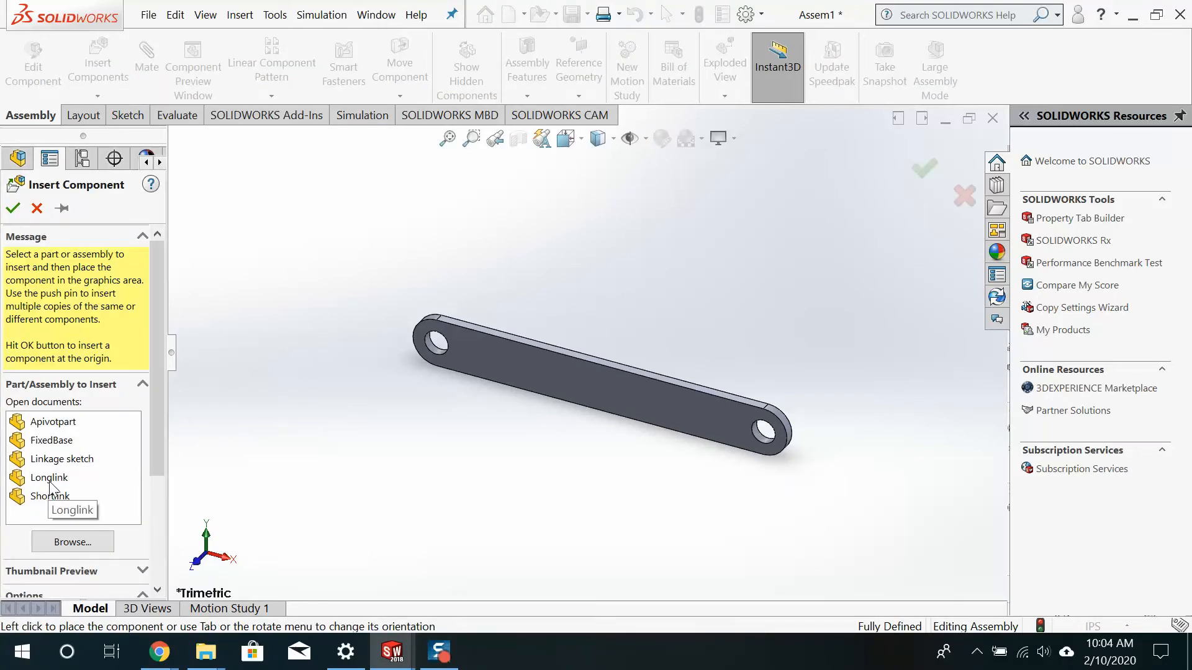
pyautogui.click(50, 479)
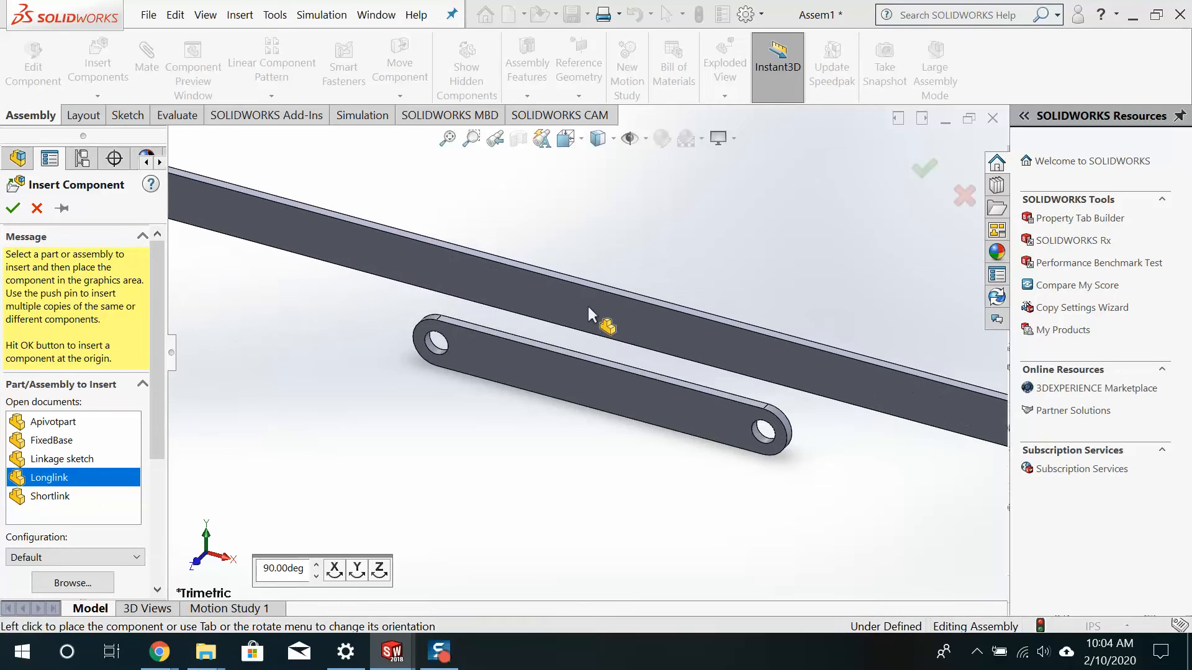
pyautogui.click(767, 342)
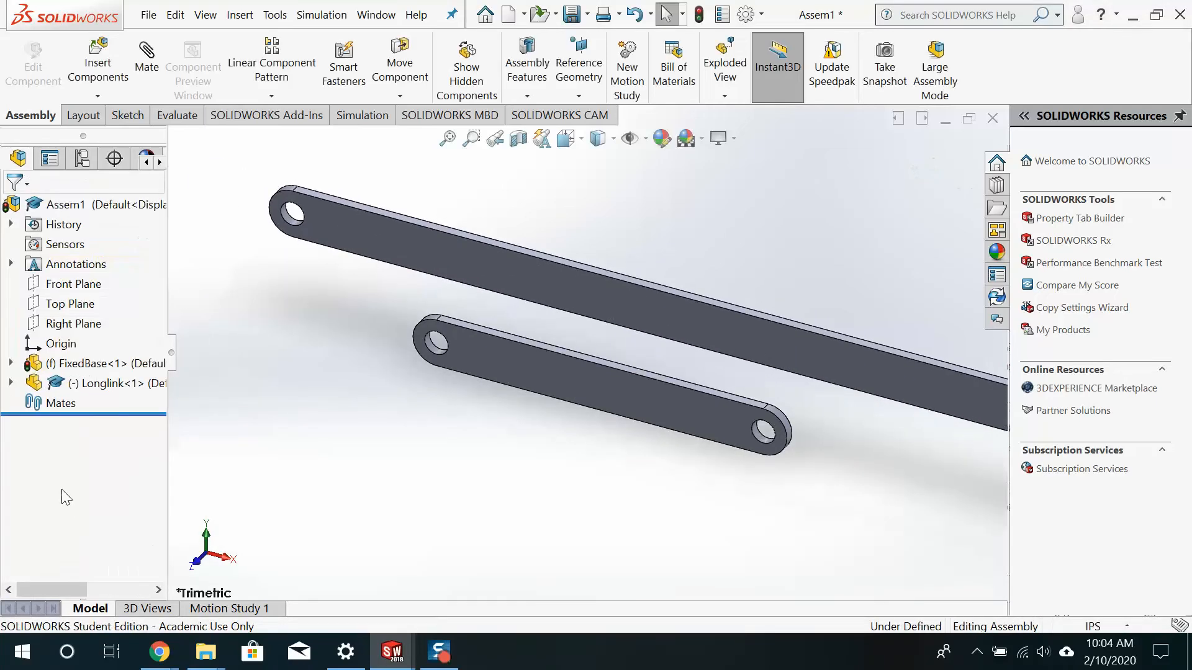
# - Insert the Shortlink part into the assembly, placing it below the FixedBase component
pyautogui.click(98, 66)
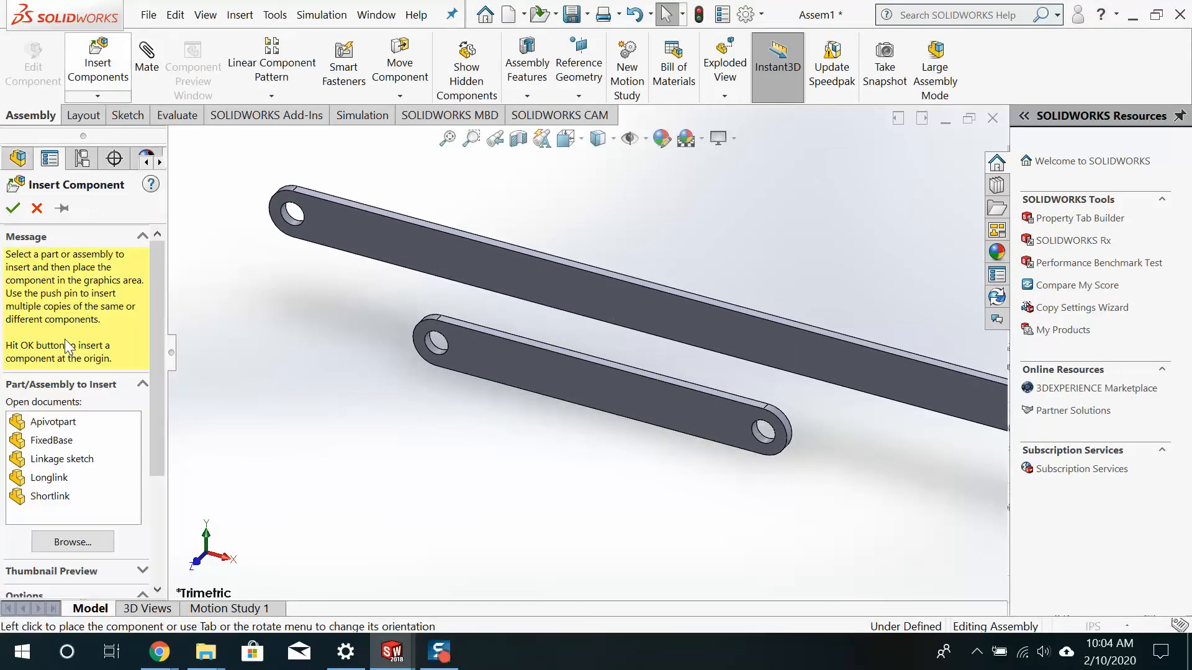
pyautogui.click(50, 496)
pyautogui.click(527, 494)
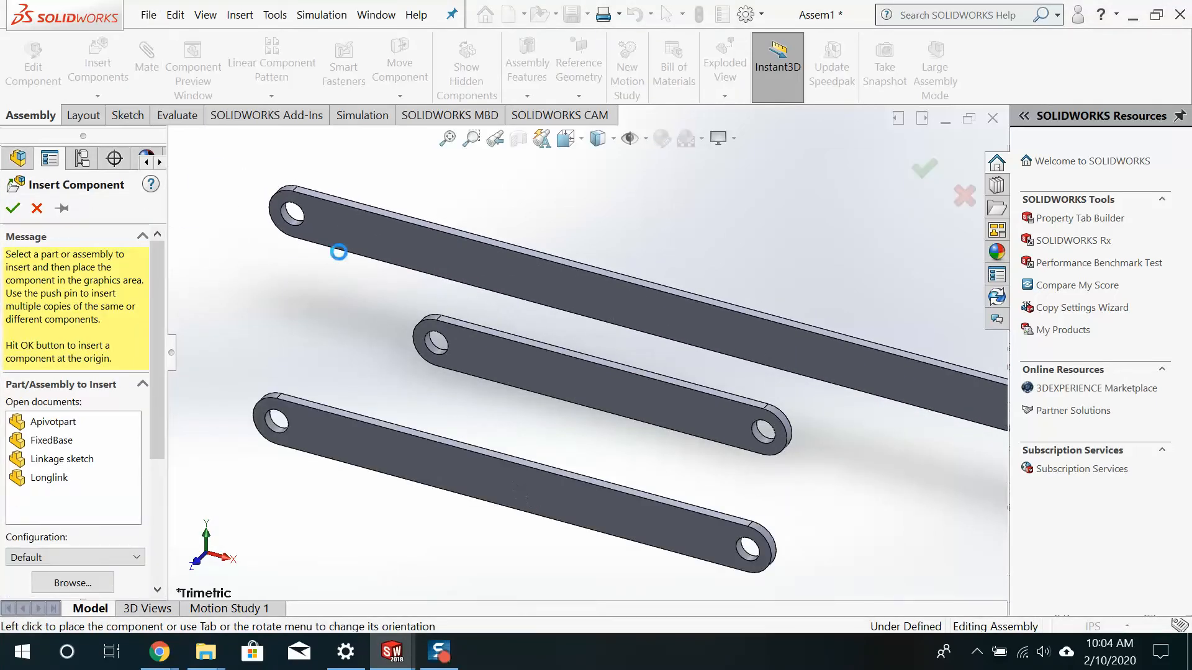
# - Insert the Apivotpart into the assembly, placing it beside the near ends of the links
pyautogui.click(109, 67)
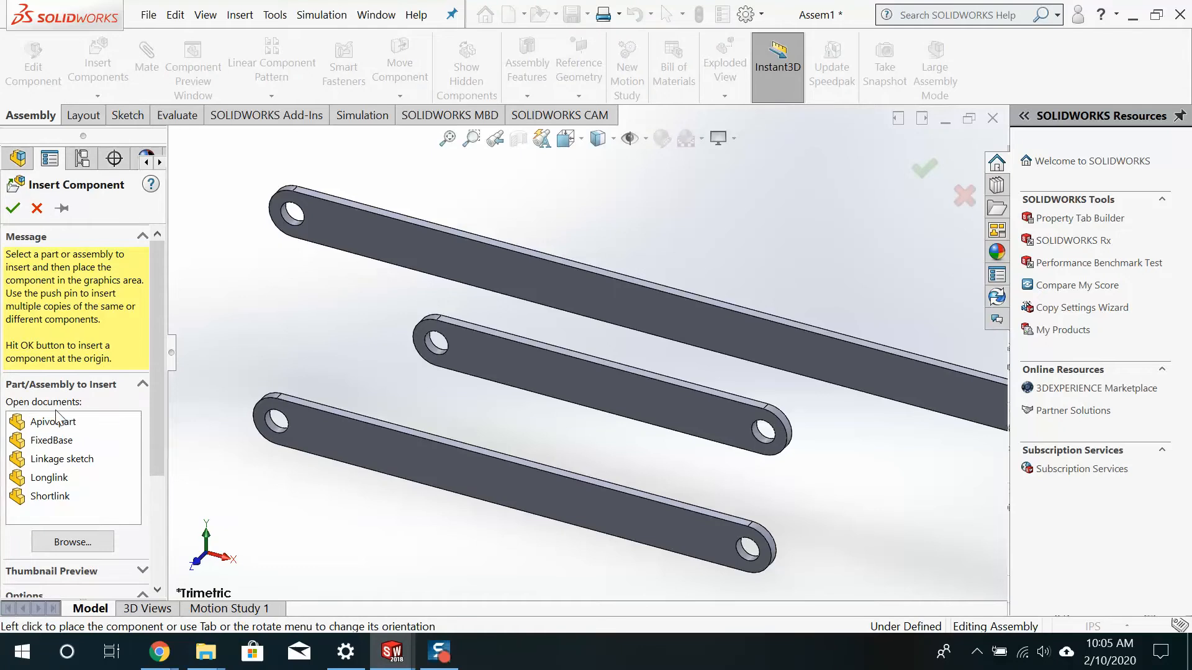
pyautogui.click(48, 423)
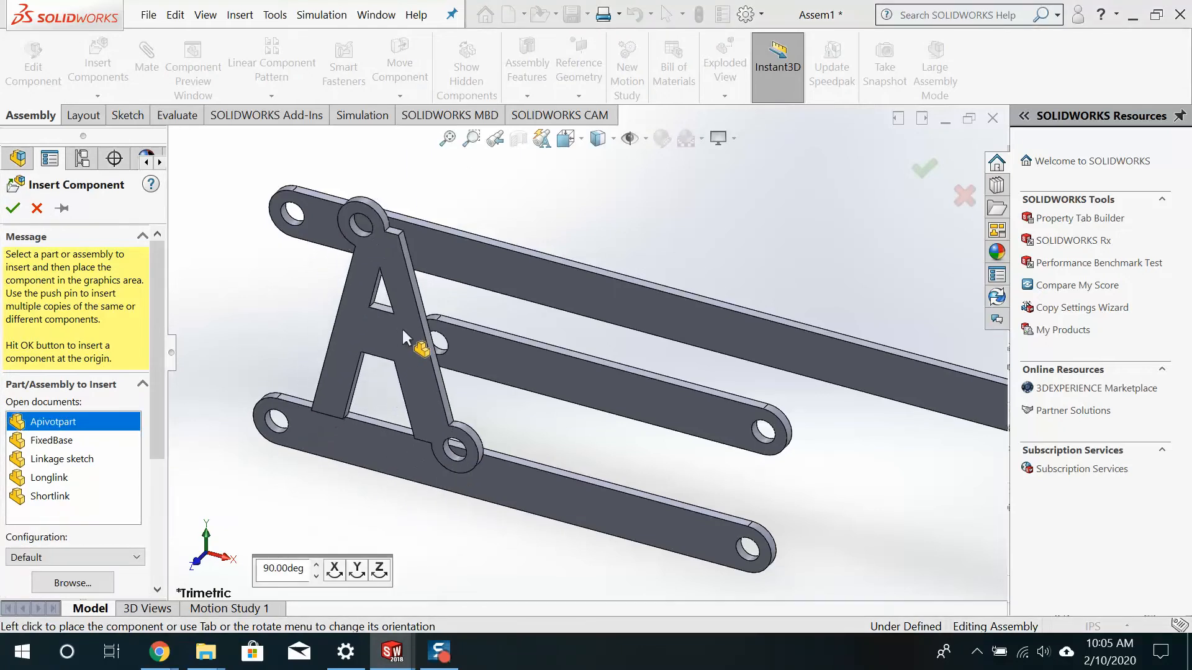
pyautogui.click(409, 292)
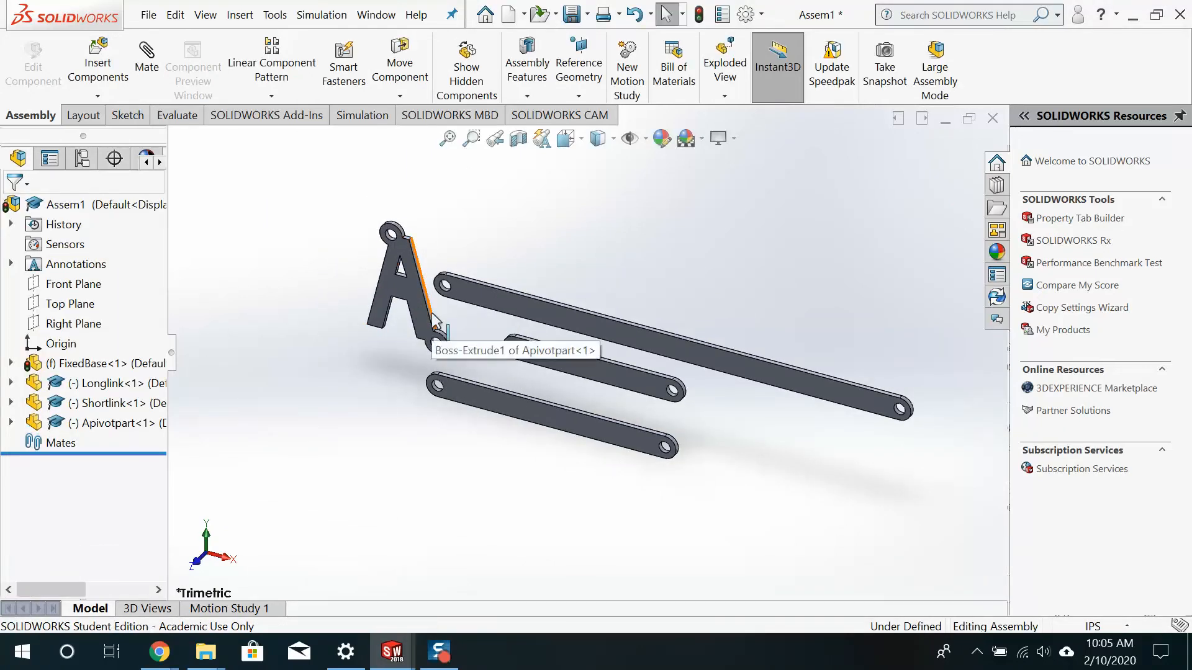
# - Try to move the FixedBase component between the two links
pyautogui.scroll(3, 568, 344)
pyautogui.scroll(-4, 631, 351)
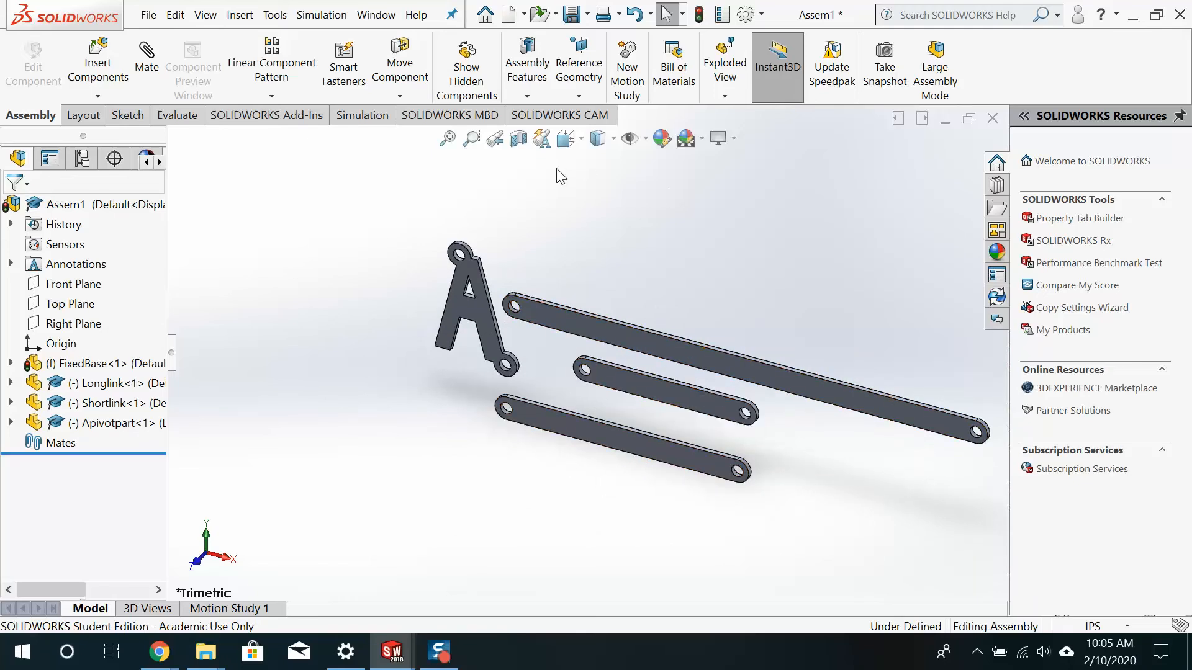
pyautogui.scroll(3, 653, 395)
pyautogui.scroll(-4, 649, 382)
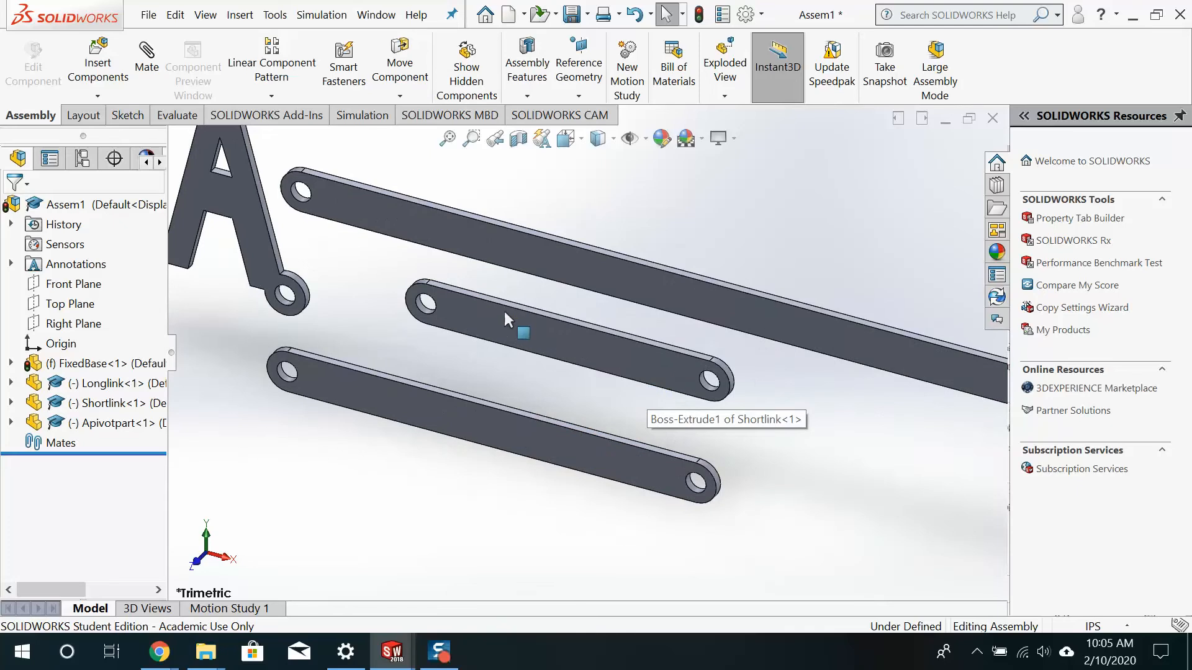
pyautogui.scroll(1, 584, 329)
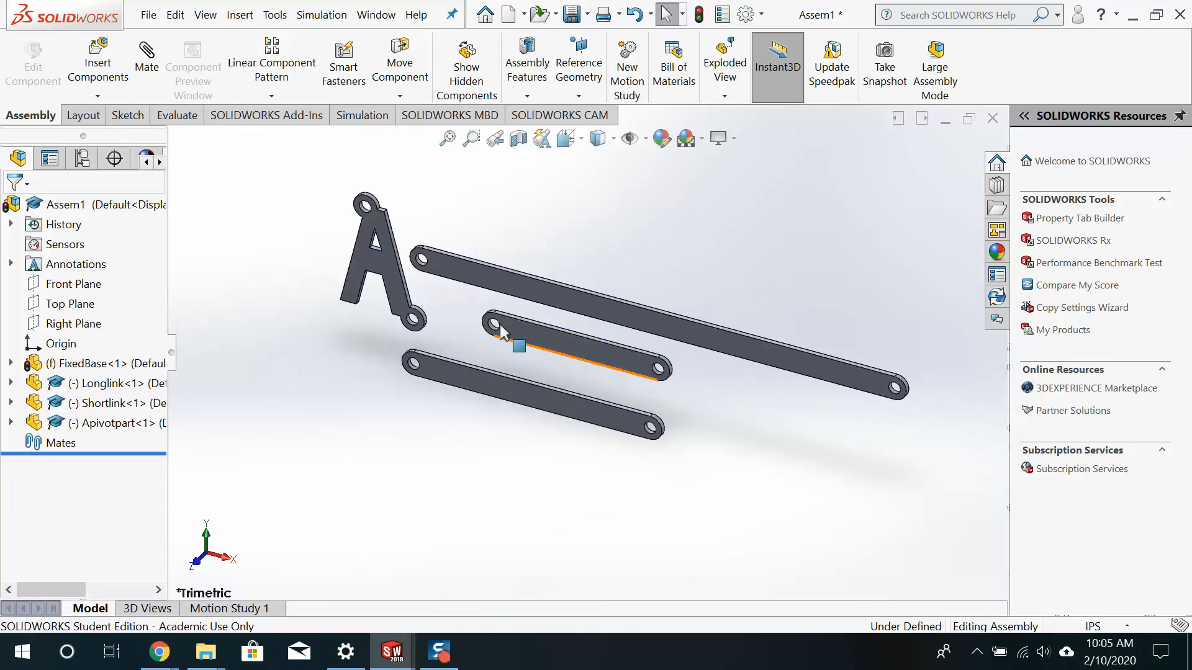
pyautogui.moveTo(515, 332); pyautogui.dragTo(576, 345)
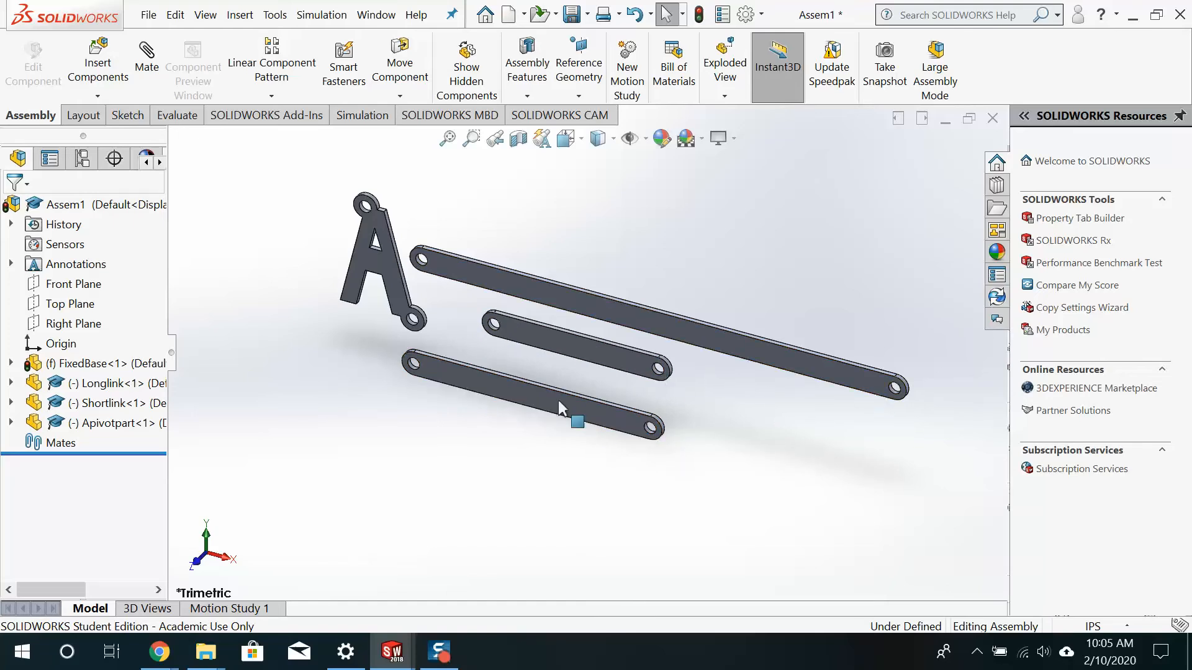
# - Move the Apivotpart component farther away from the links and clear its selection
pyautogui.scroll(-3, 509, 362)
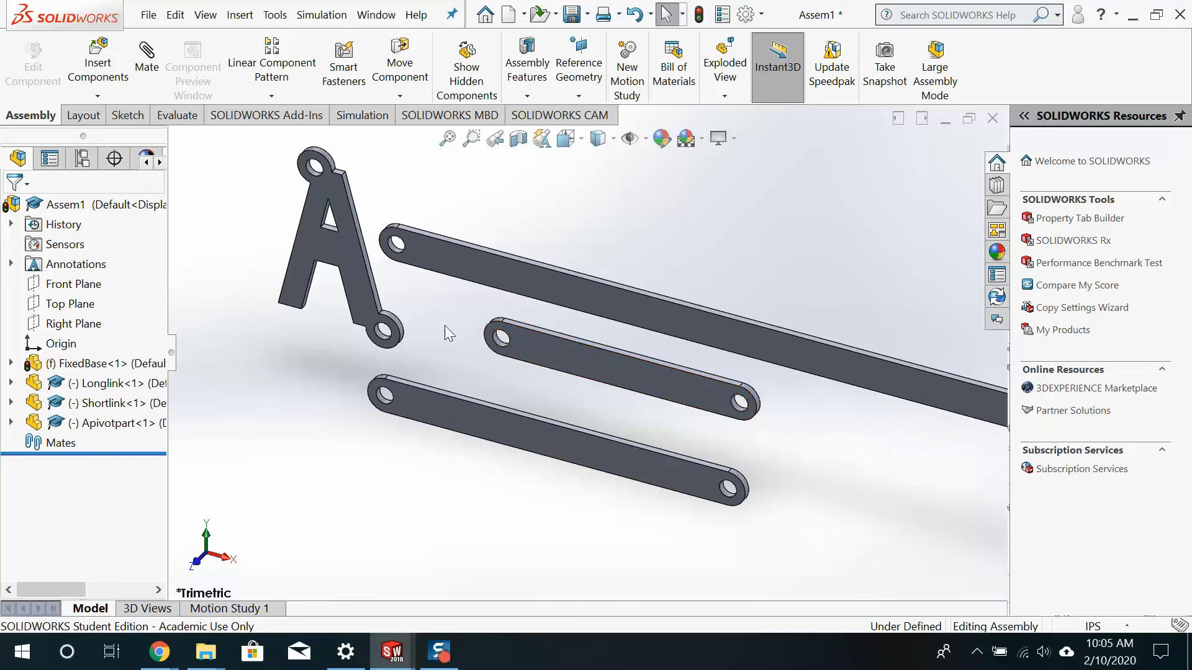
pyautogui.moveTo(335, 248); pyautogui.dragTo(276, 234)
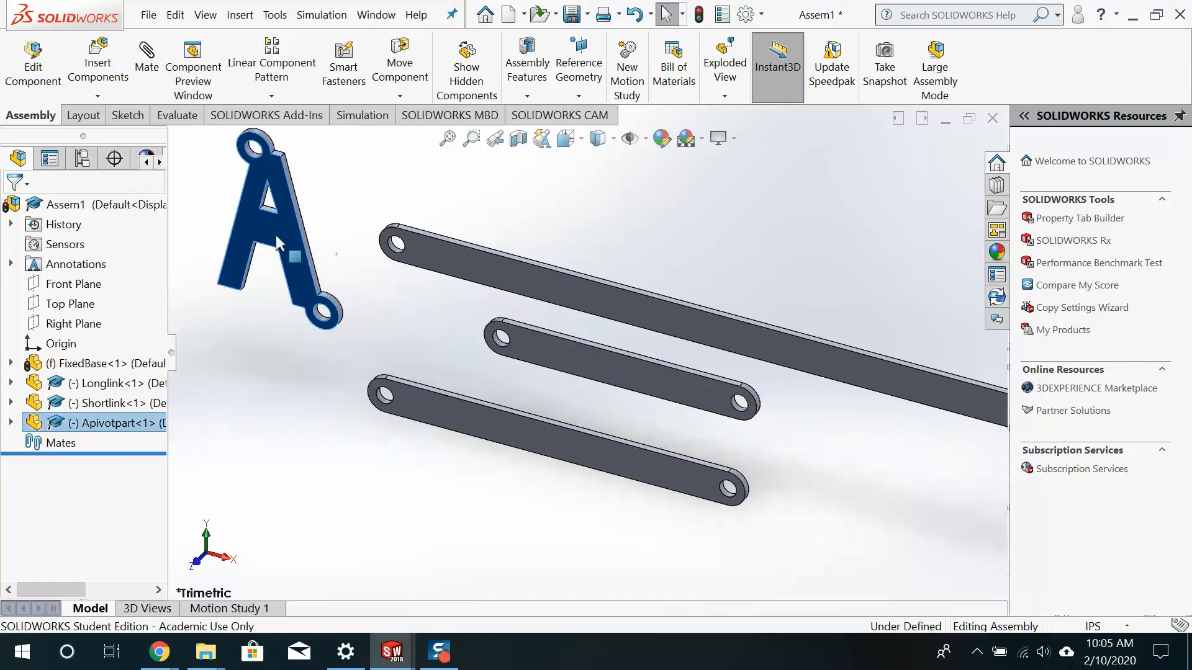
pyautogui.scroll(2, 578, 355)
pyautogui.scroll(-2, 531, 350)
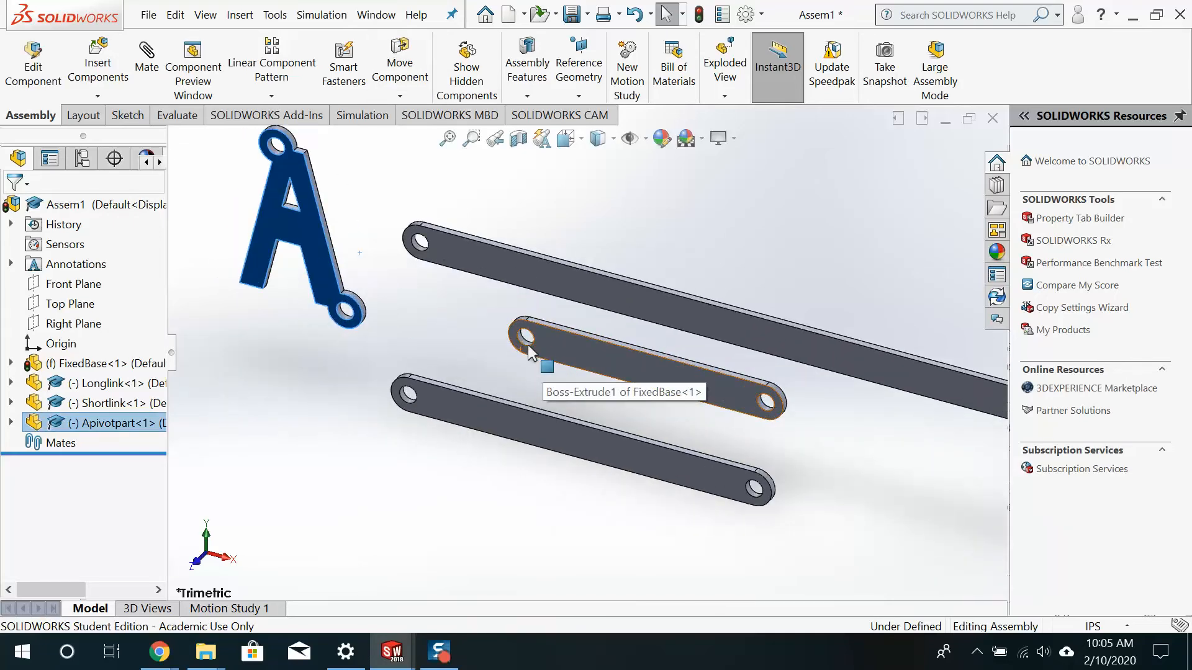
pyautogui.click(288, 398)
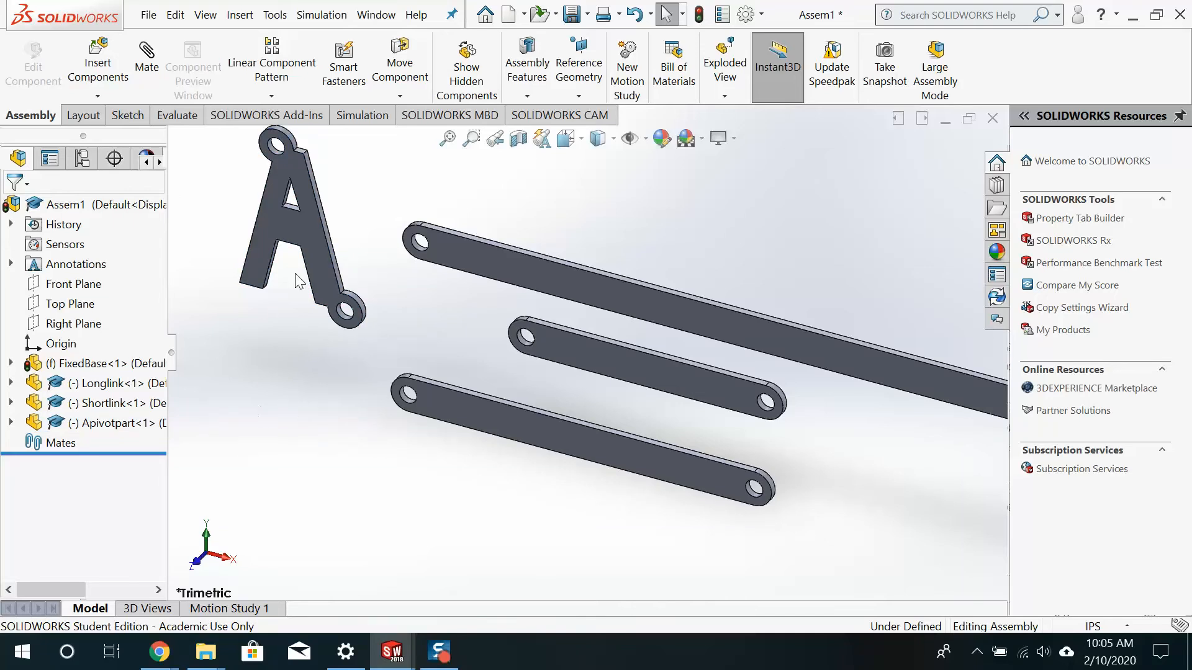
# - Add a concentric mate between the hole at the Shortlink's right end and the hole at the FixedBase's left end
pyautogui.click(148, 74)
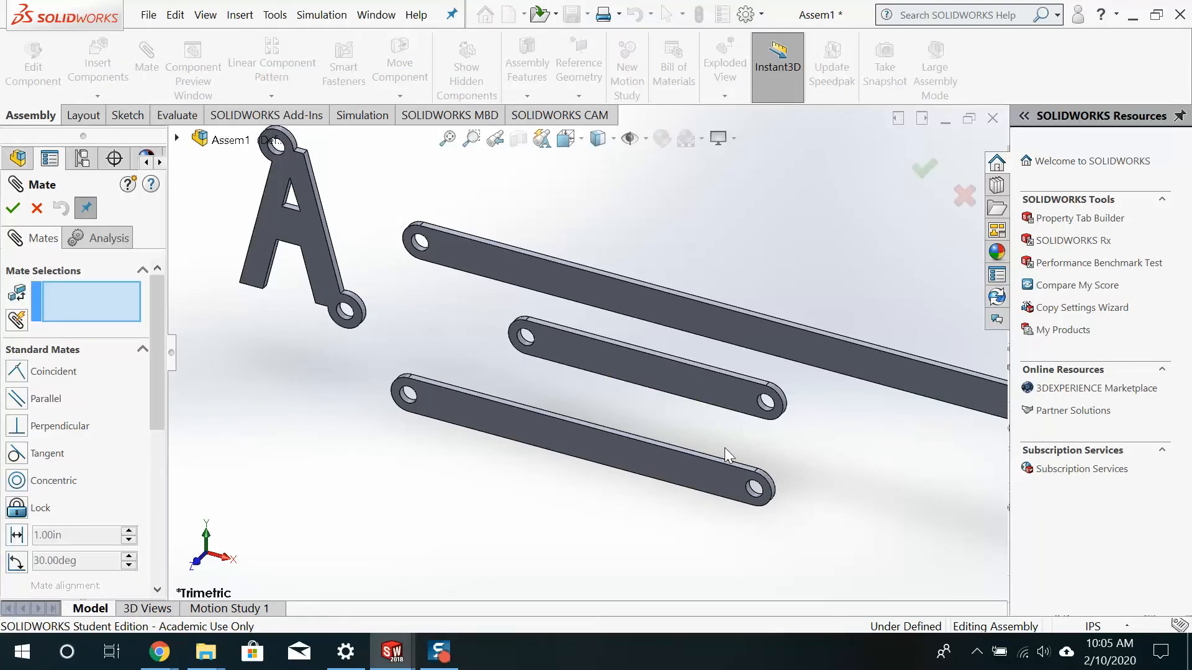
pyautogui.scroll(-5, 767, 484)
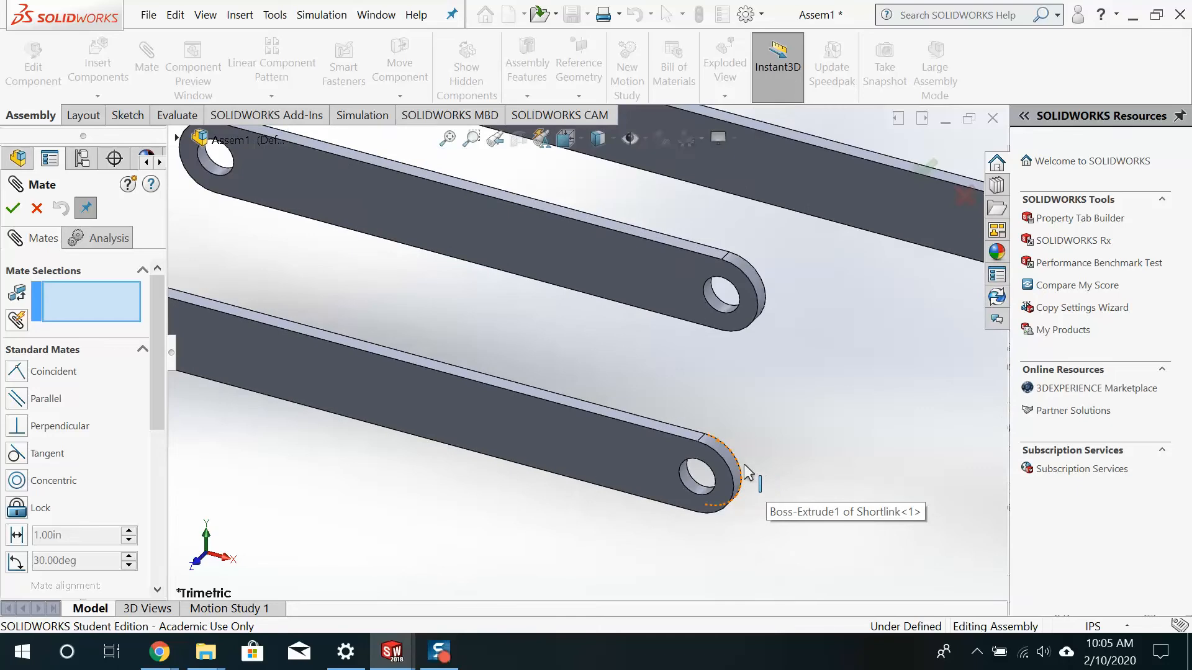
pyautogui.scroll(-4, 744, 465)
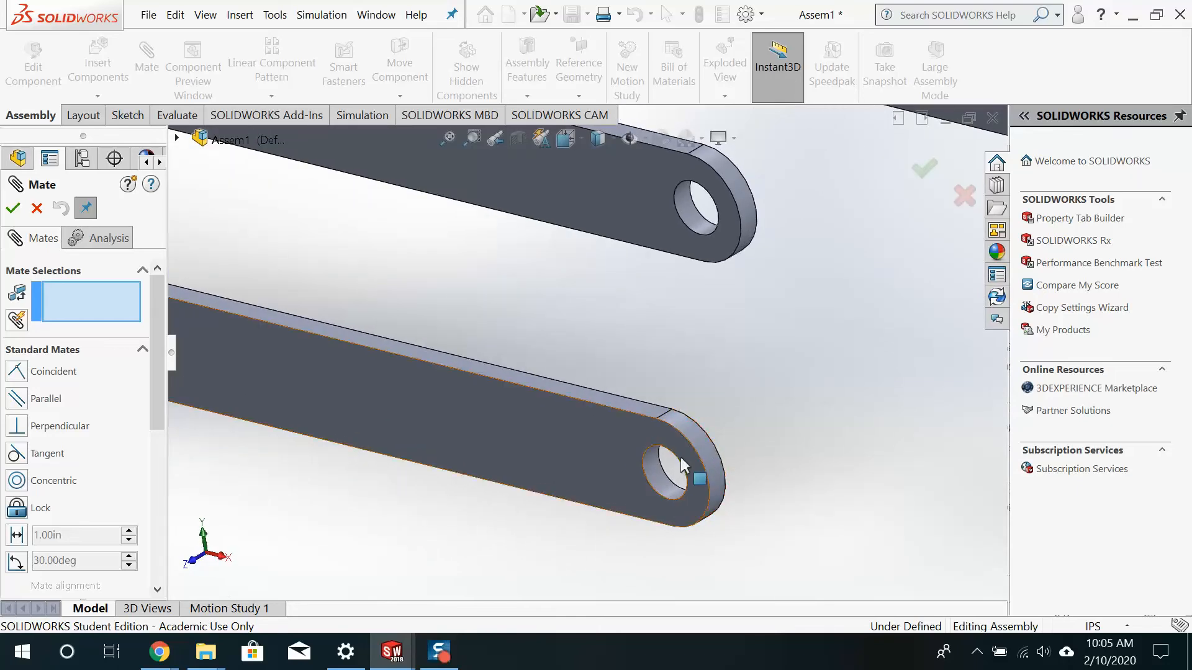
pyautogui.rightClick(646, 479)
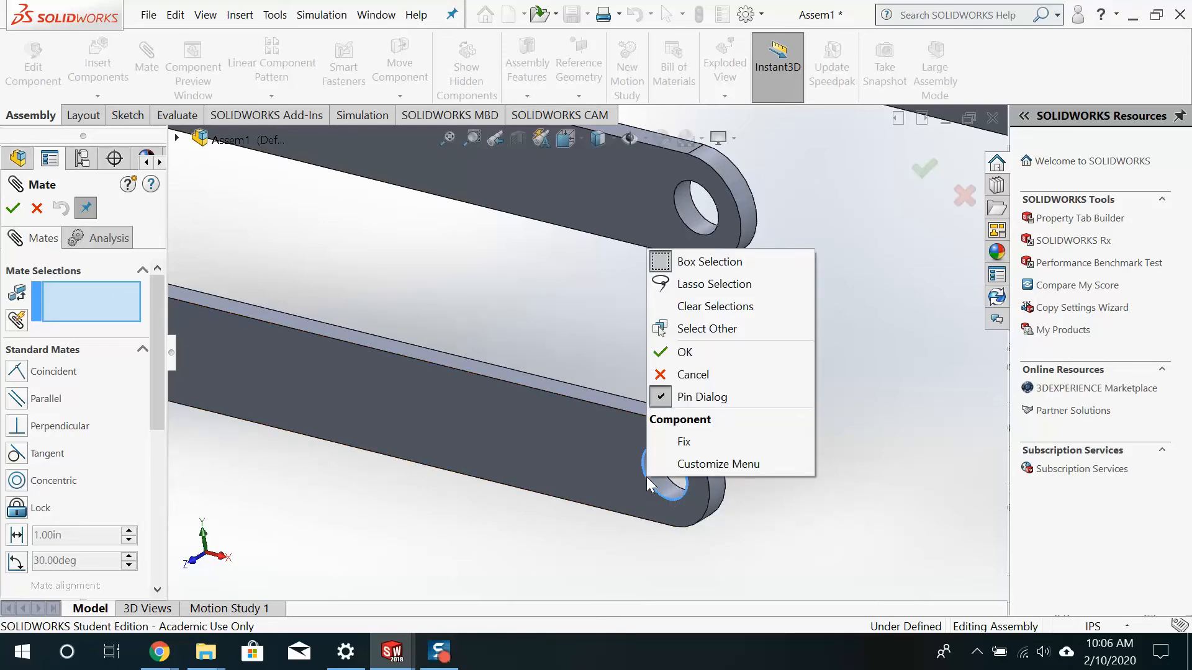
pyautogui.click(612, 333)
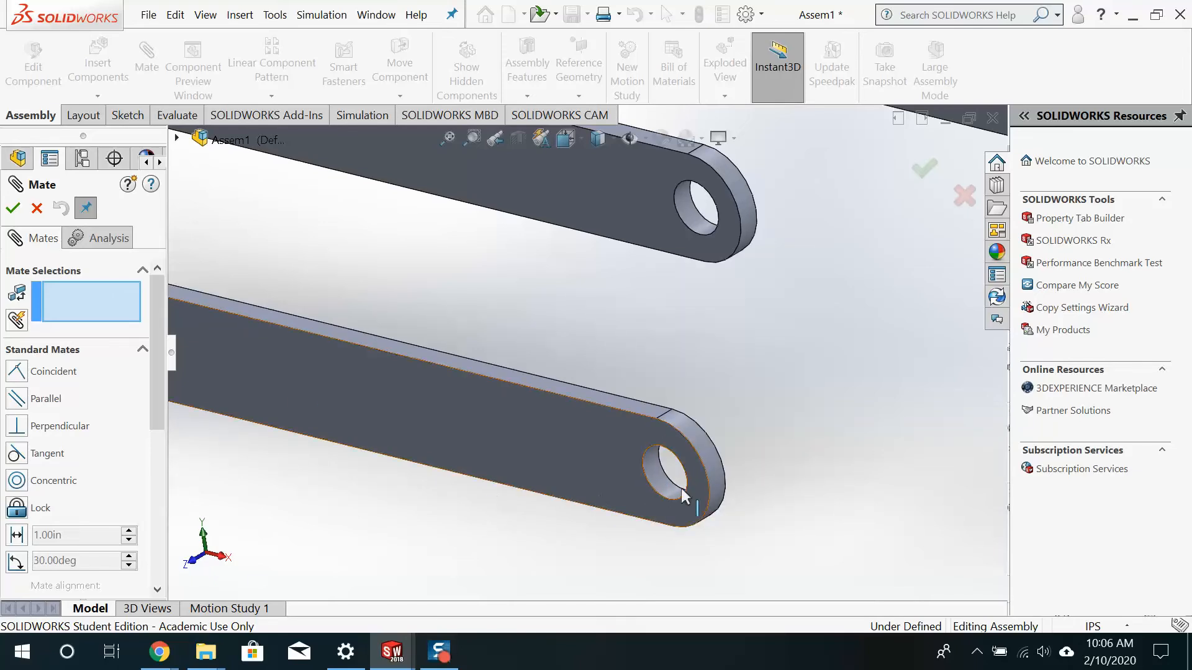
pyautogui.click(651, 474)
pyautogui.press('f')
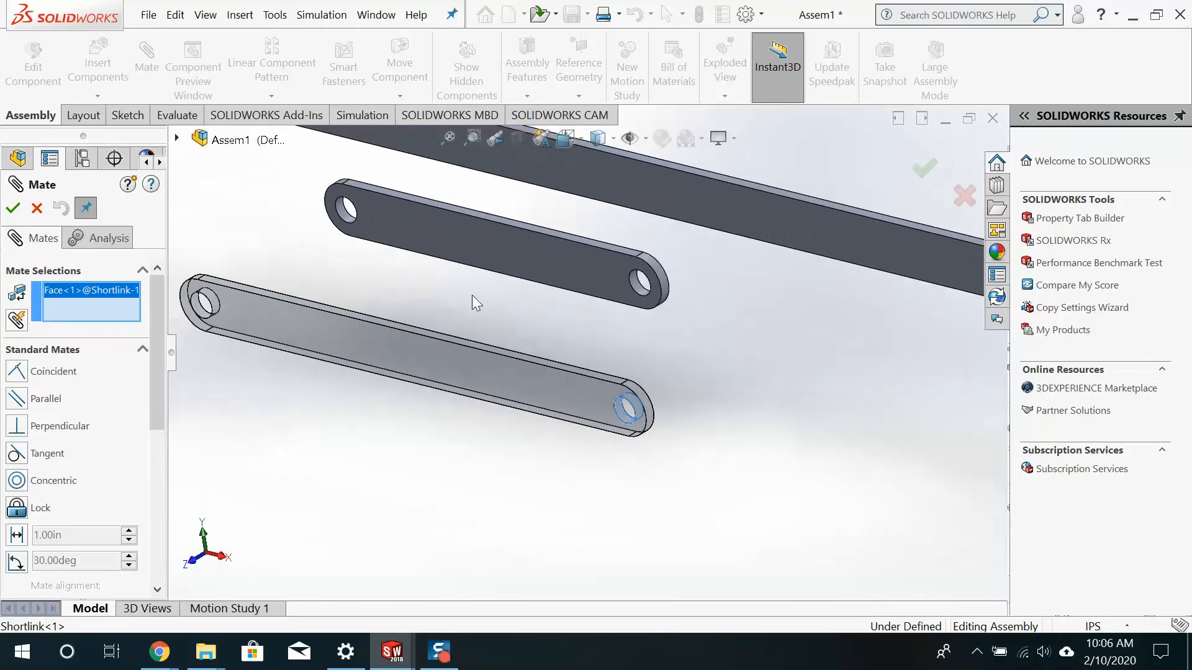
pyautogui.scroll(-10, 470, 296)
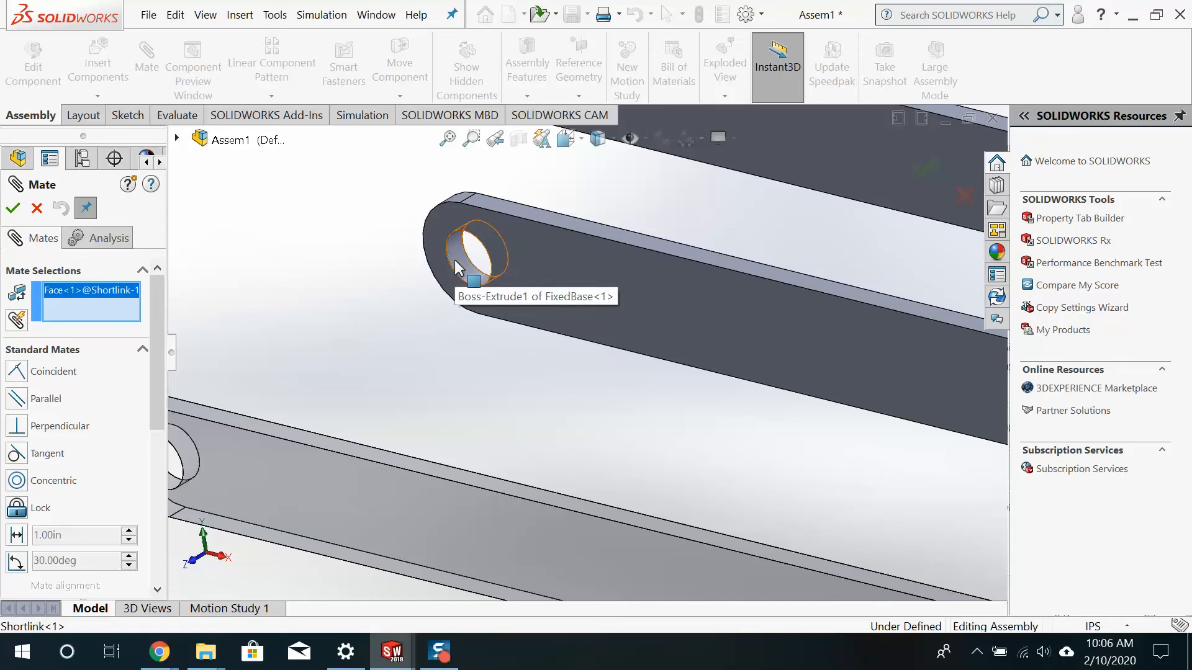
pyautogui.click(457, 267)
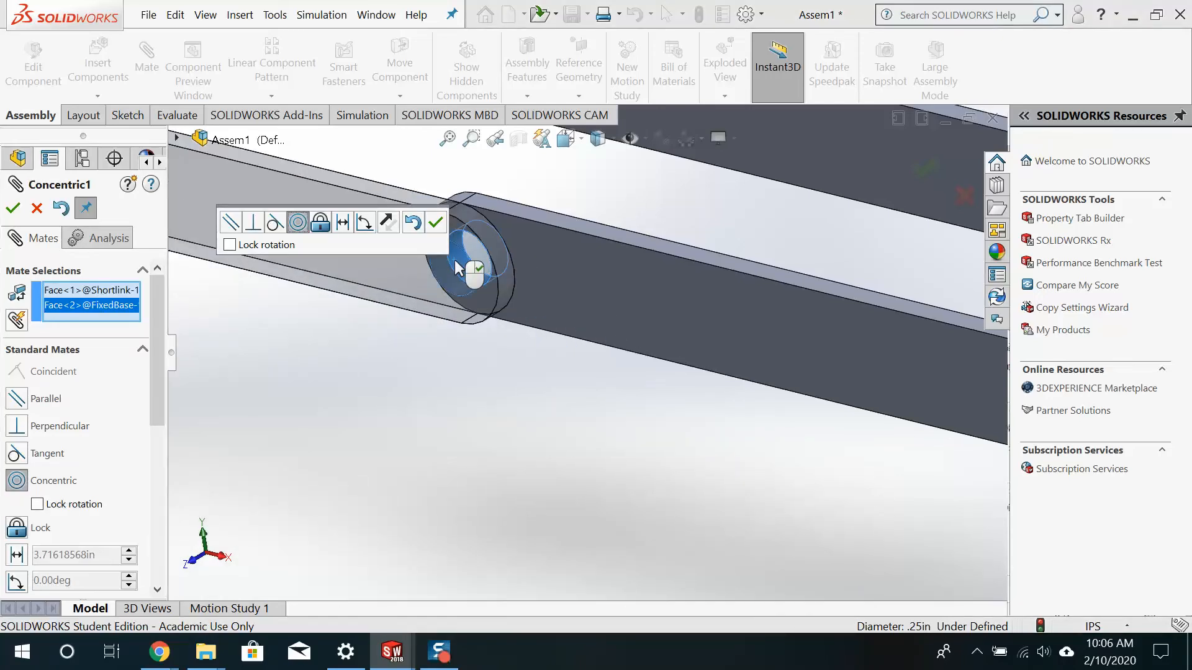
pyautogui.press('Return')
# - Add a concentric mate between the hole at the Longlink's right end and the hole at the FixedBase's right end
pyautogui.scroll(6, 711, 304)
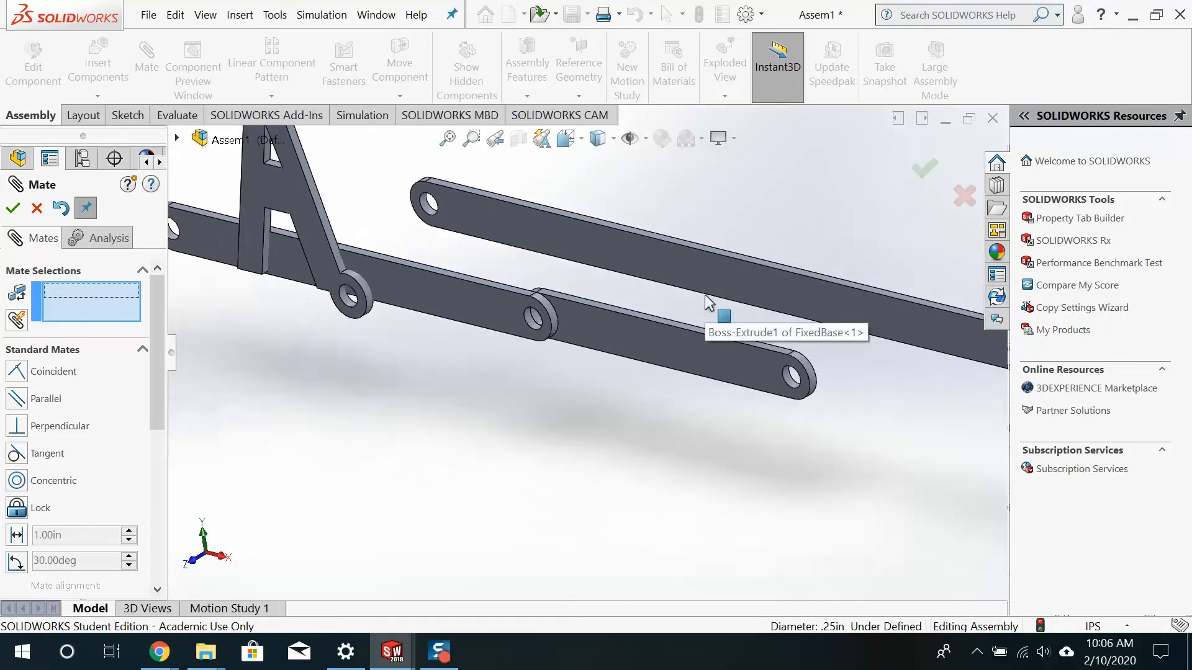
pyautogui.scroll(3, 710, 304)
pyautogui.scroll(-8, 869, 373)
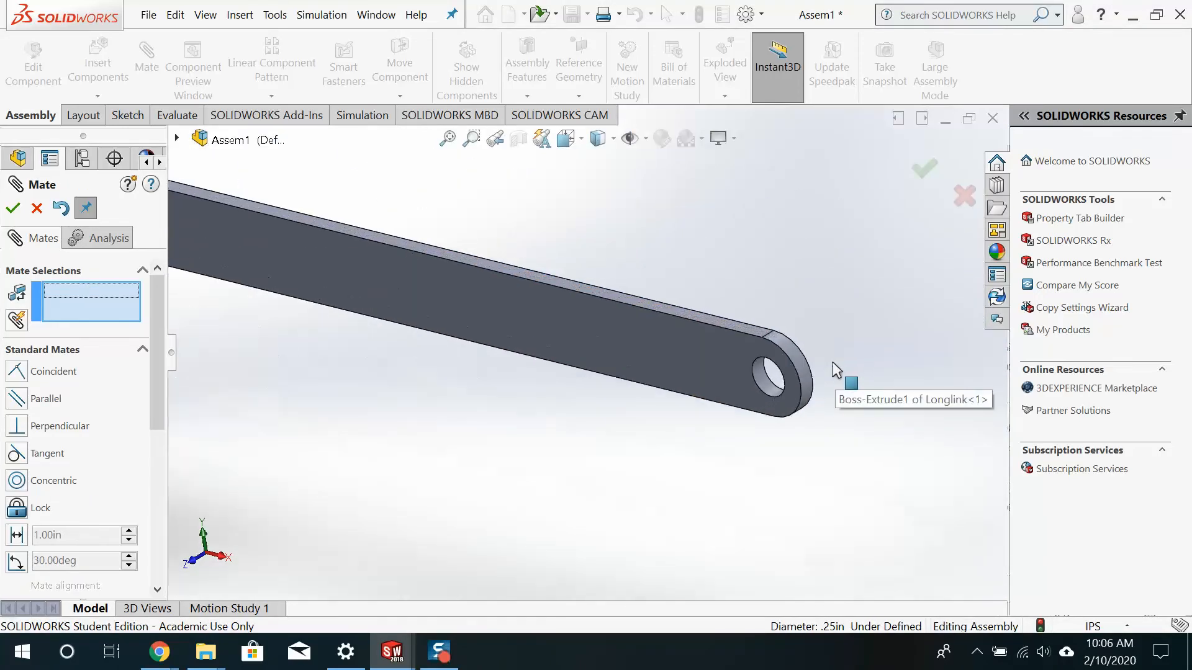
pyautogui.click(762, 385)
pyautogui.scroll(2, 762, 384)
pyautogui.scroll(2, 397, 393)
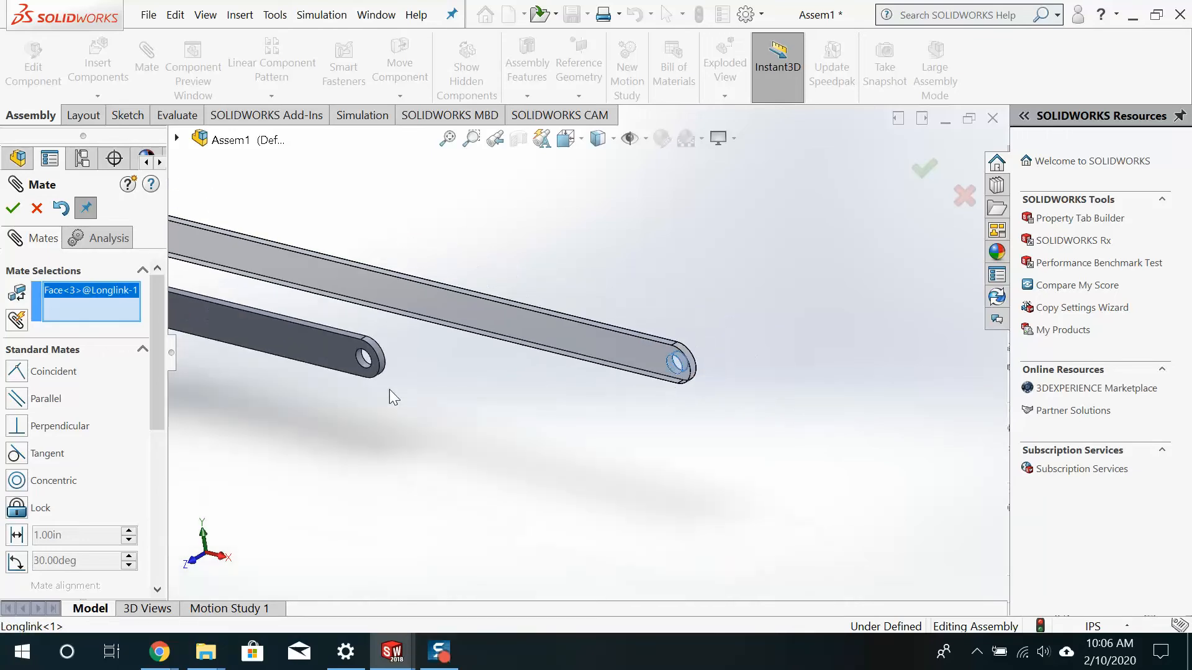
pyautogui.scroll(2, 393, 321)
pyautogui.scroll(-1, 430, 330)
pyautogui.scroll(-3, 460, 367)
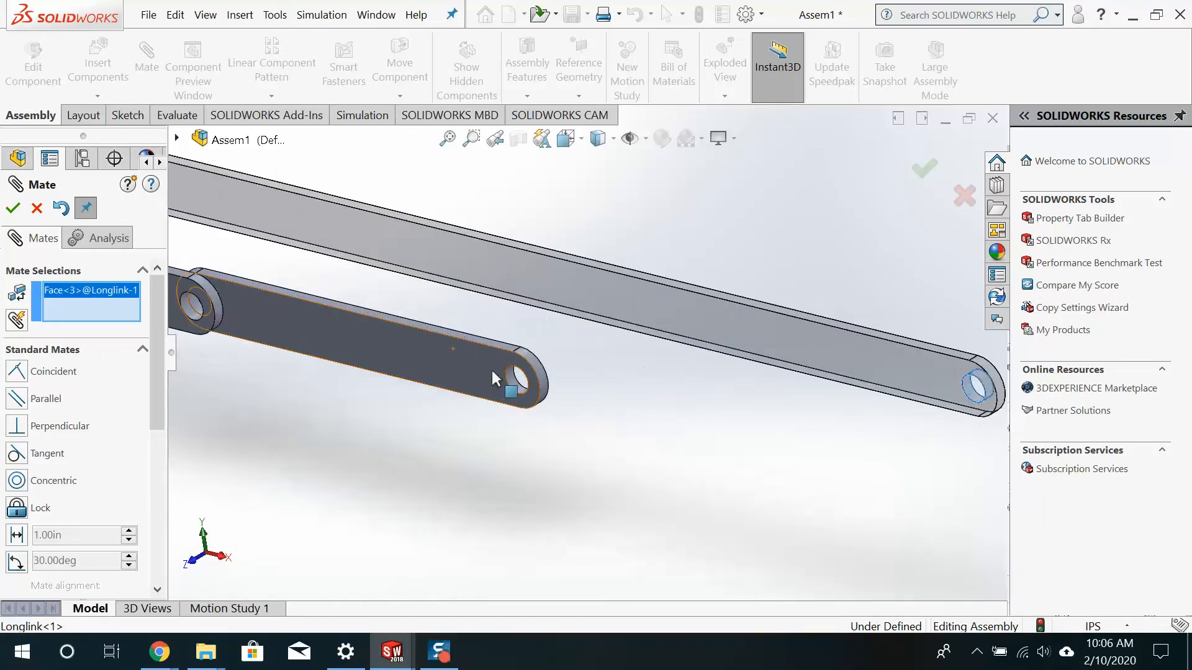
pyautogui.scroll(-3, 524, 391)
pyautogui.click(514, 379)
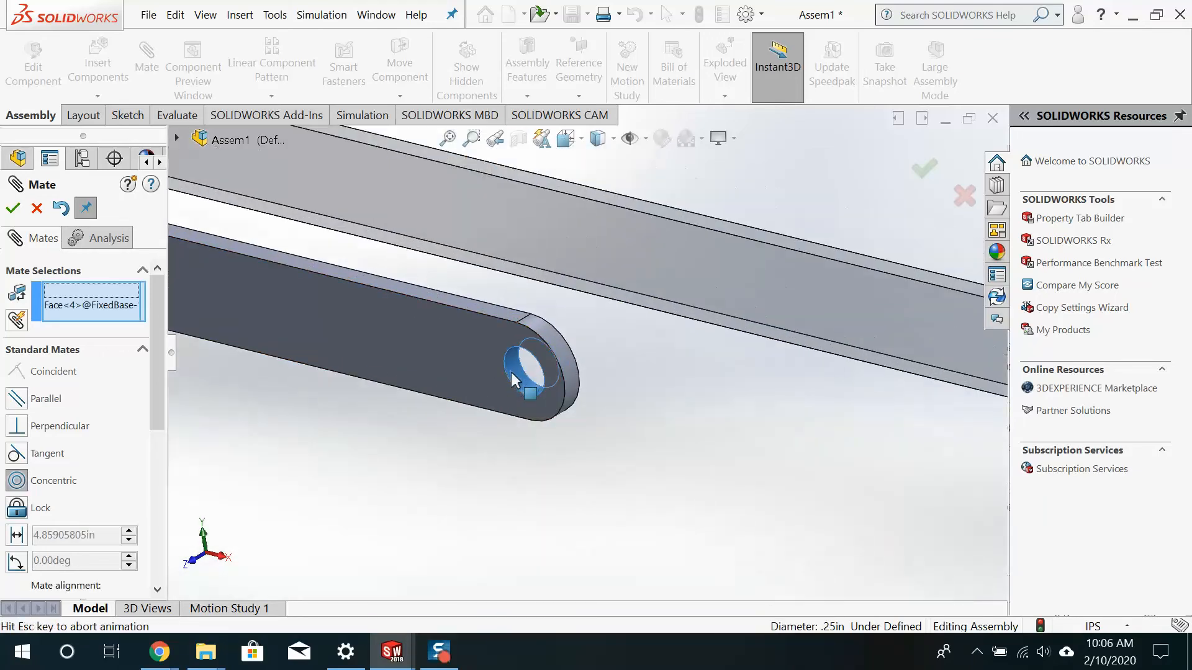
pyautogui.rightClick(511, 373)
# - Consult the Linkage sketch document, and mate the Apivotpart's lower hole concentric with the hole at the Shortlink's free end
pyautogui.scroll(5, 423, 342)
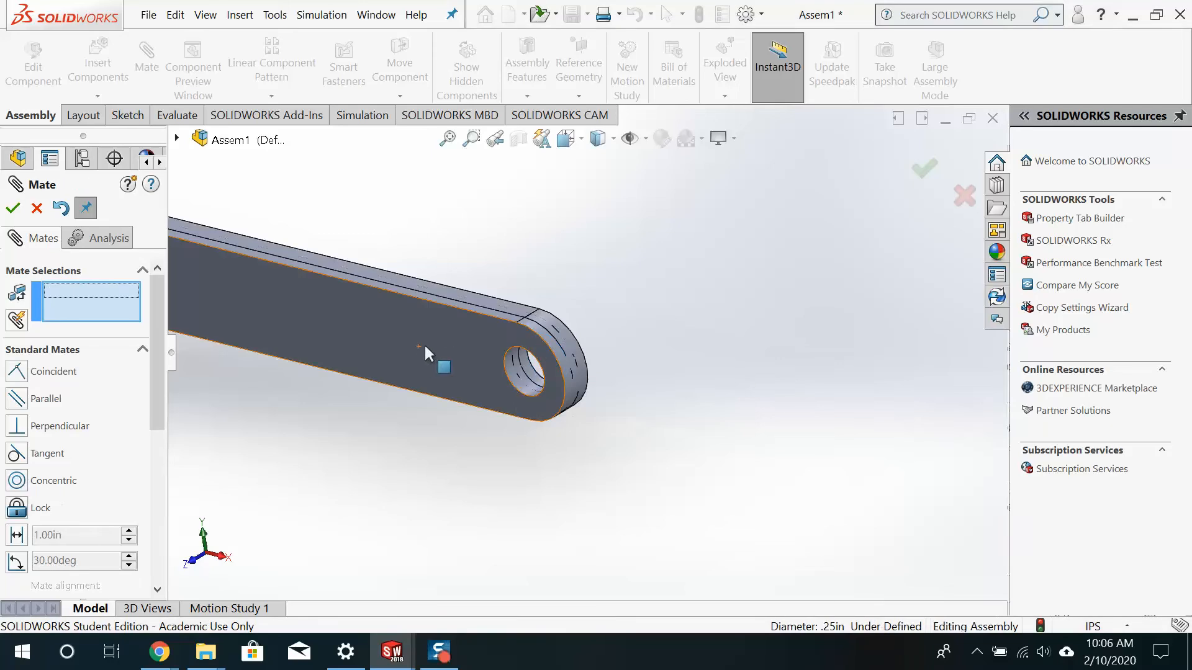
pyautogui.scroll(-5, 621, 320)
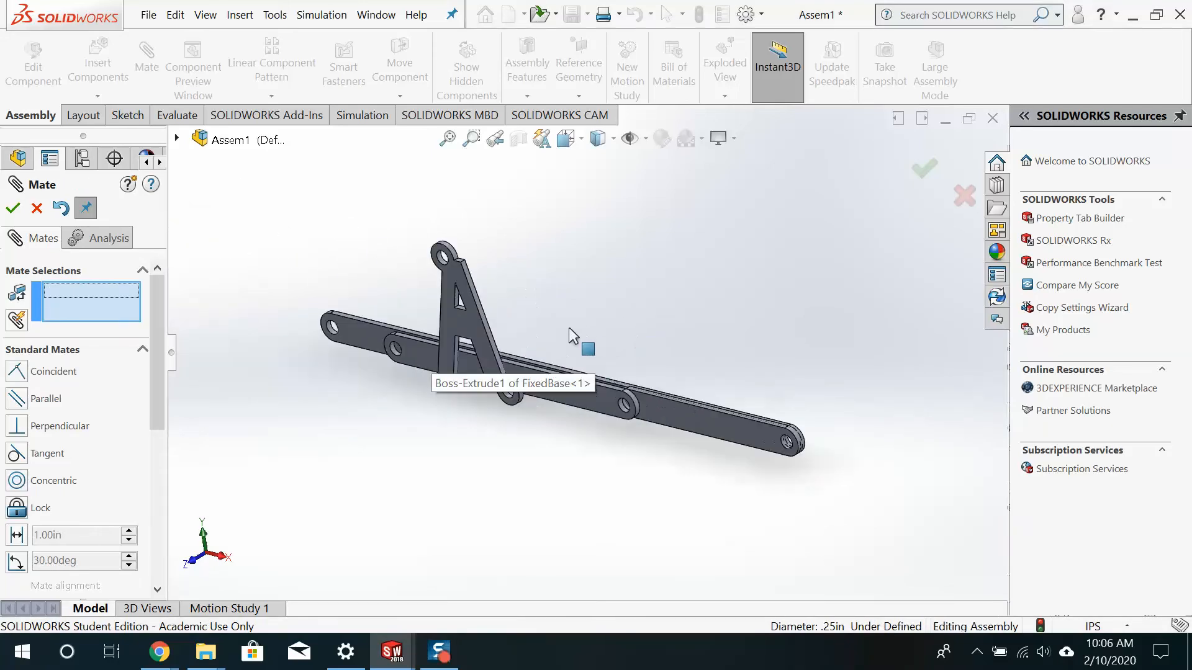
pyautogui.moveTo(545, 456); pyautogui.dragTo(531, 451, button='middle')
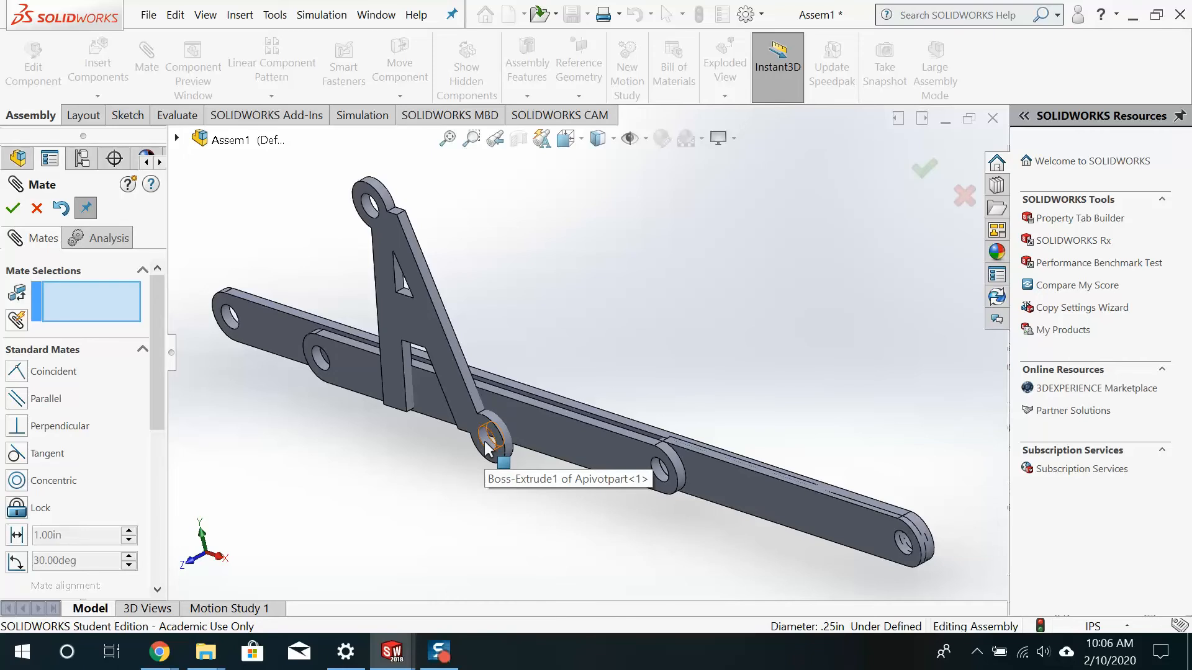
pyautogui.hotkey('ctrl', 'Tab')
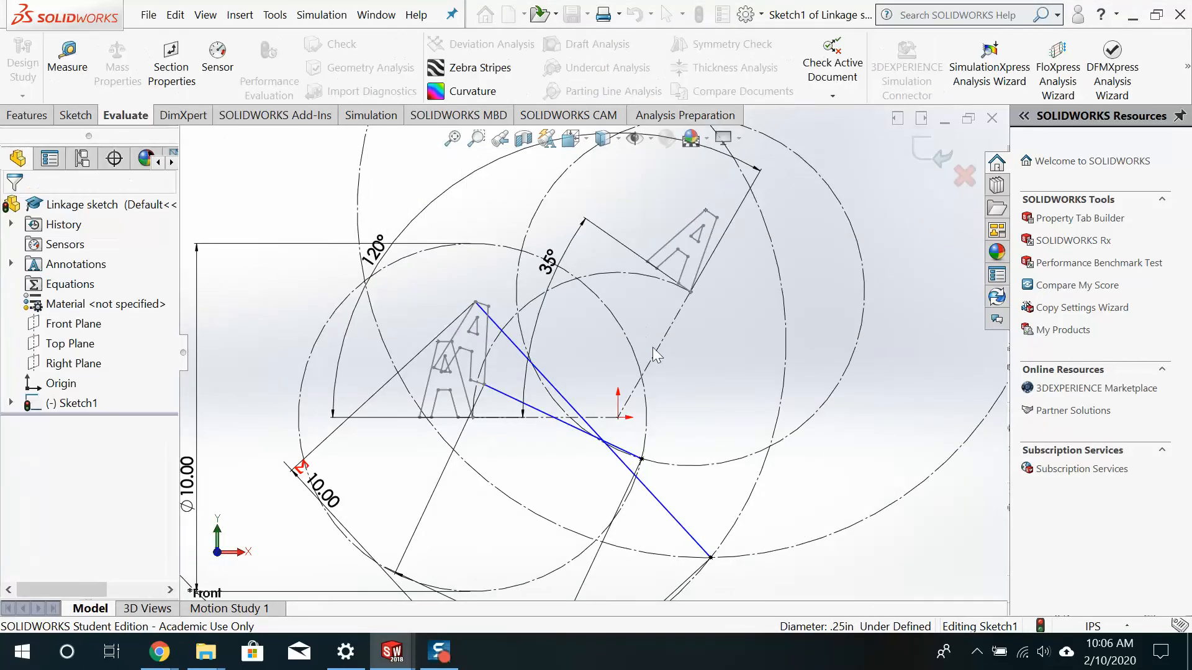
pyautogui.scroll(-2, 617, 474)
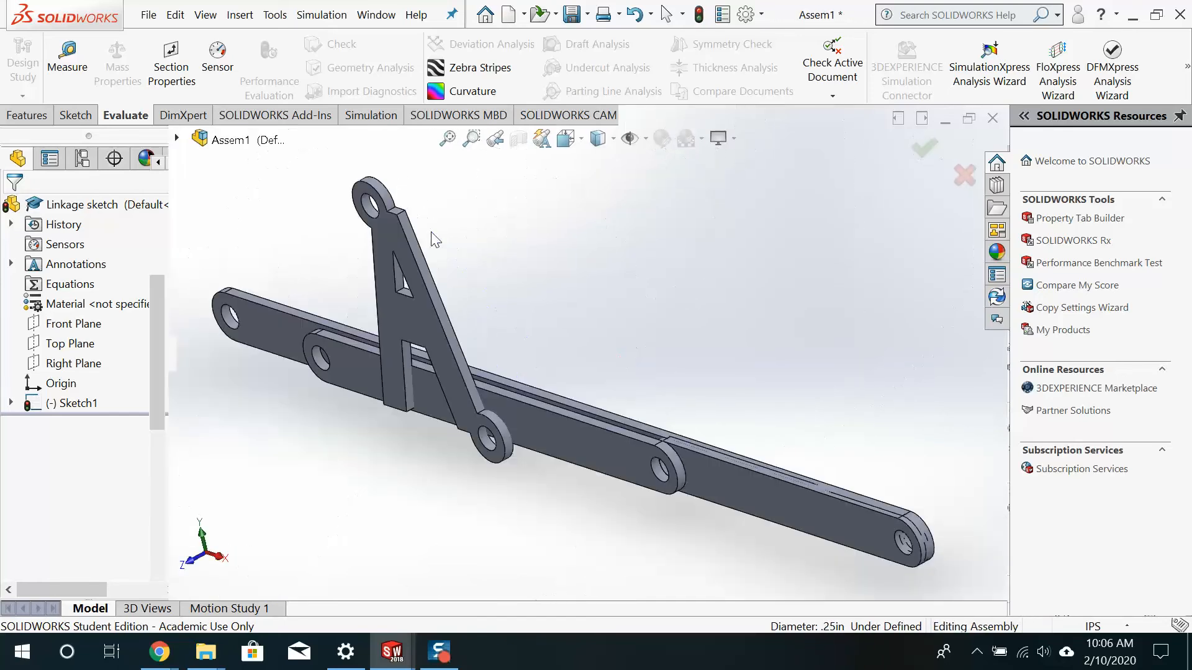
pyautogui.click(497, 448)
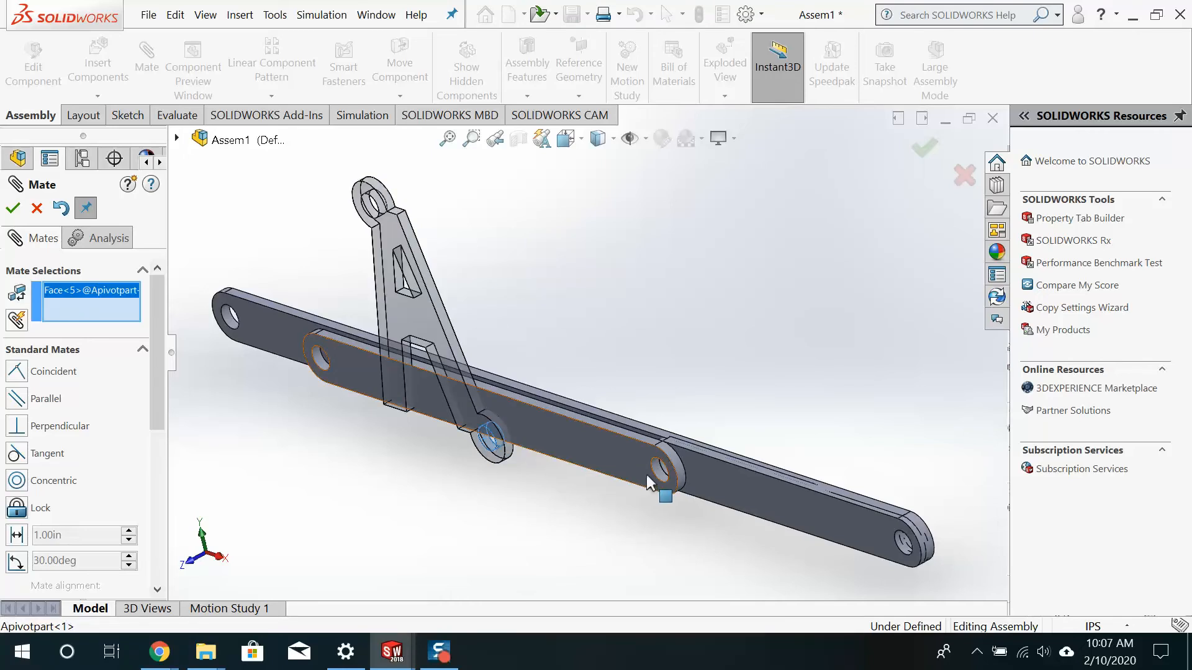
pyautogui.scroll(-3, 647, 472)
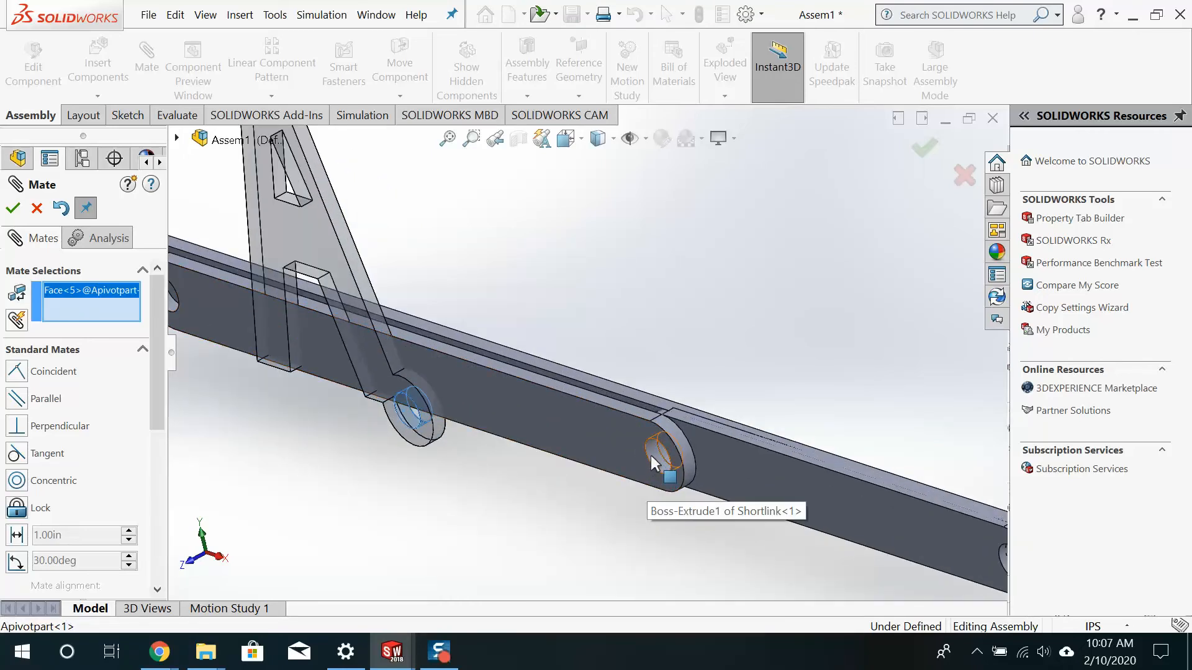
pyautogui.scroll(5, 651, 456)
pyautogui.scroll(-5, 431, 313)
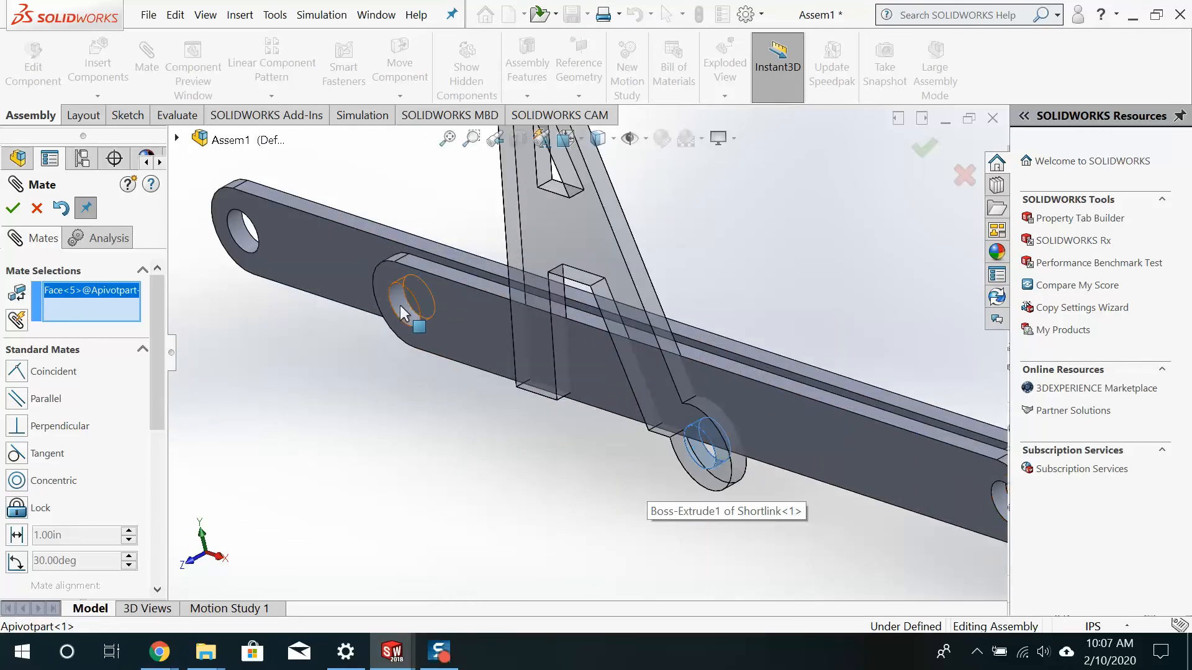
pyautogui.click(399, 304)
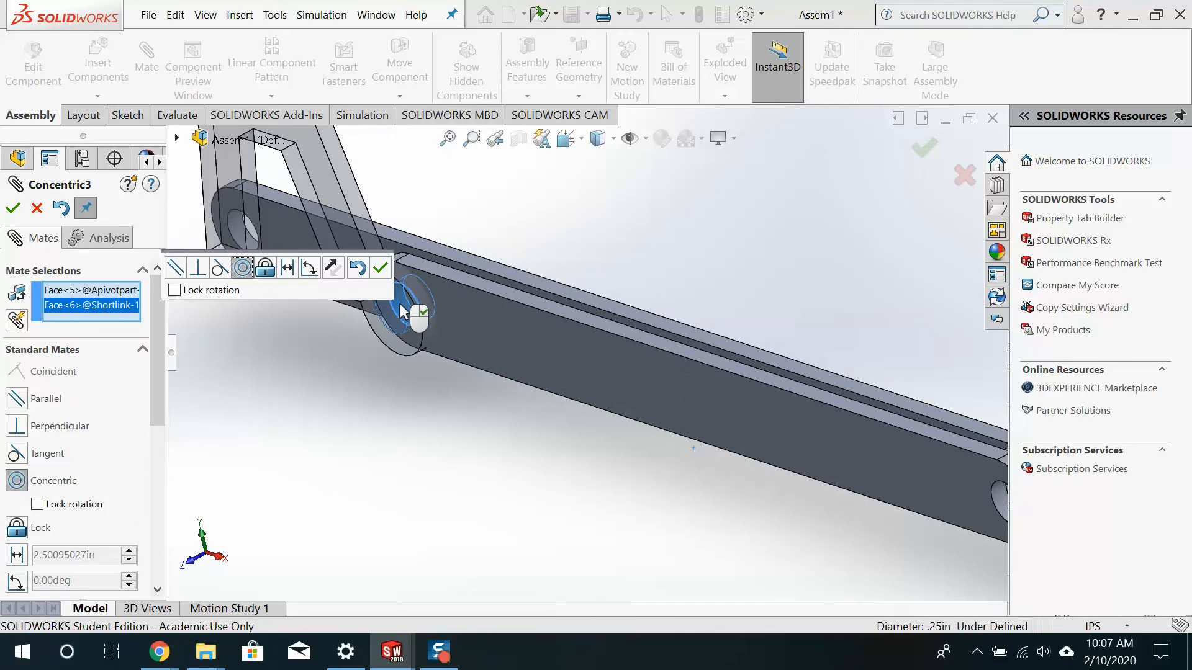
pyautogui.rightClick(400, 307)
# - Mate the Apivotpart's upper hole concentric with the hole at the Longlink's free end and finish mating
pyautogui.scroll(6, 461, 282)
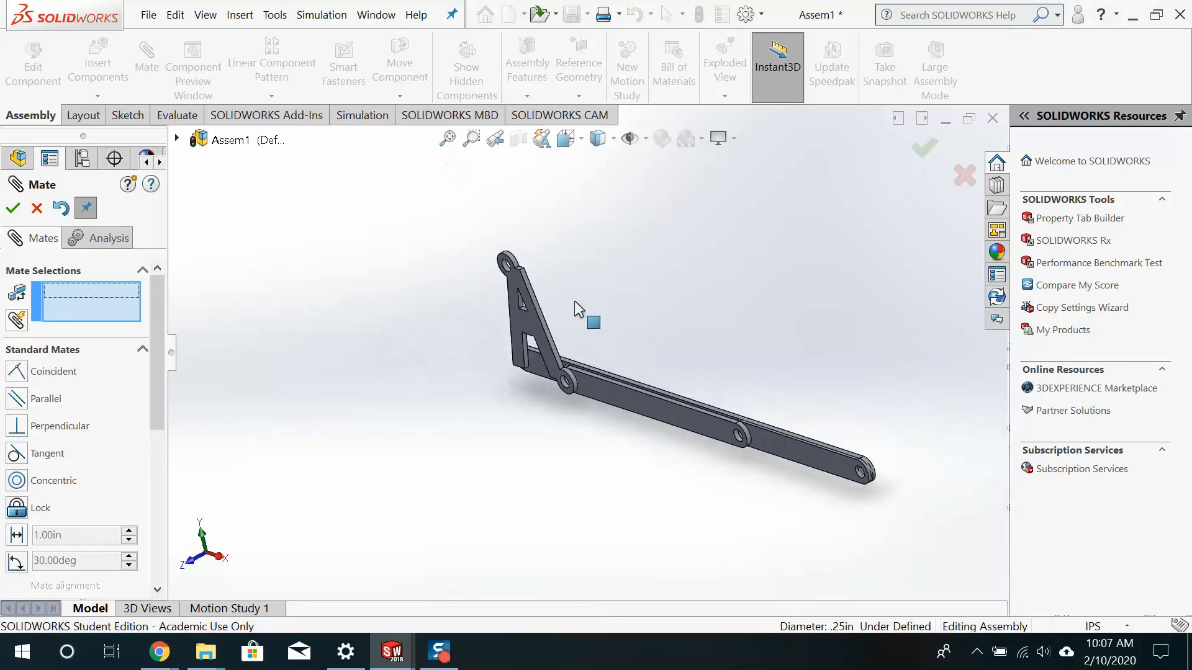
pyautogui.scroll(-5, 486, 264)
pyautogui.click(565, 242)
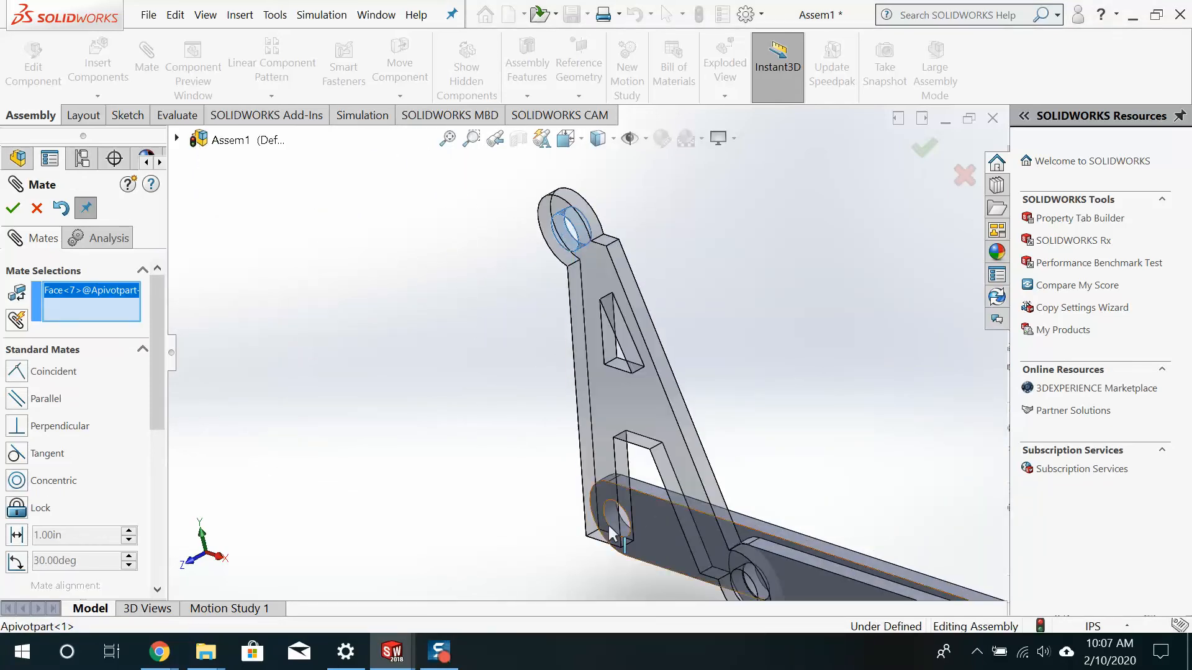
pyautogui.moveTo(564, 245); pyautogui.dragTo(624, 478, button='middle')
pyautogui.scroll(-5, 560, 282)
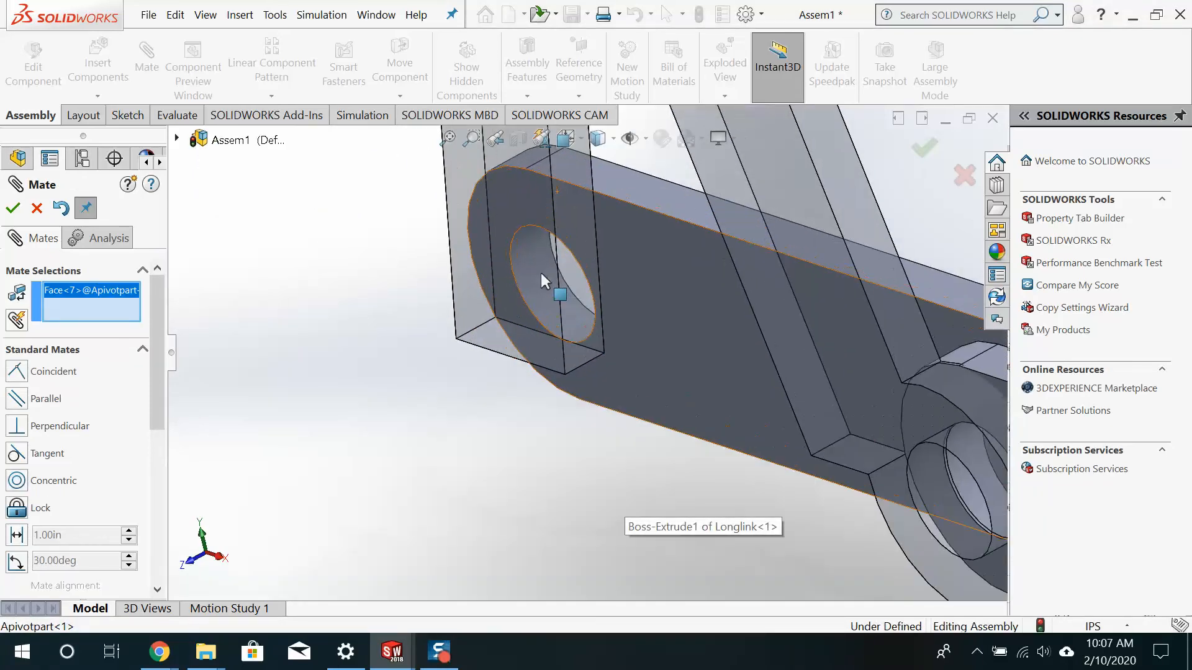
pyautogui.click(537, 272)
pyautogui.scroll(8, 728, 405)
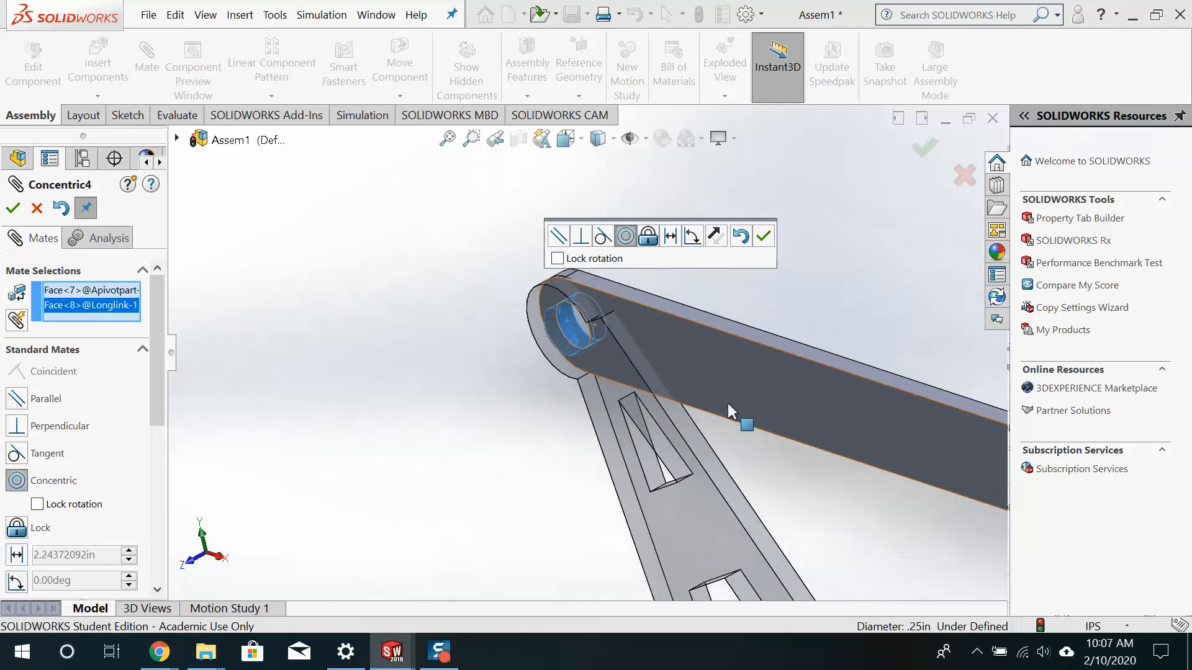
pyautogui.press('Return')
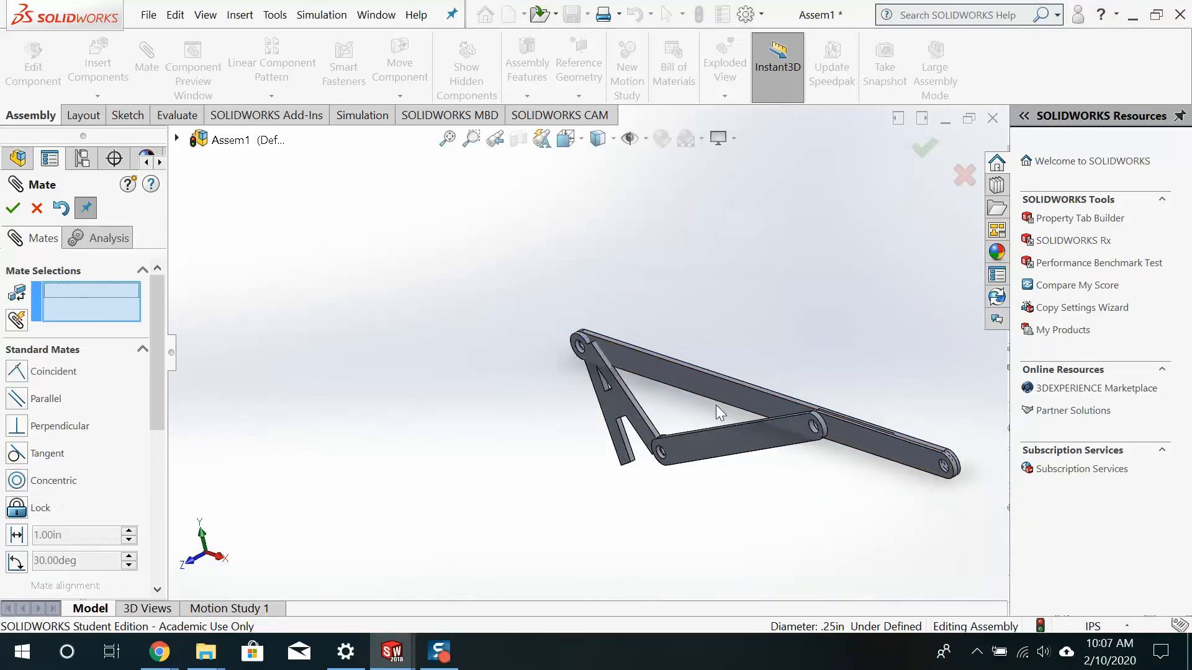
pyautogui.click(36, 208)
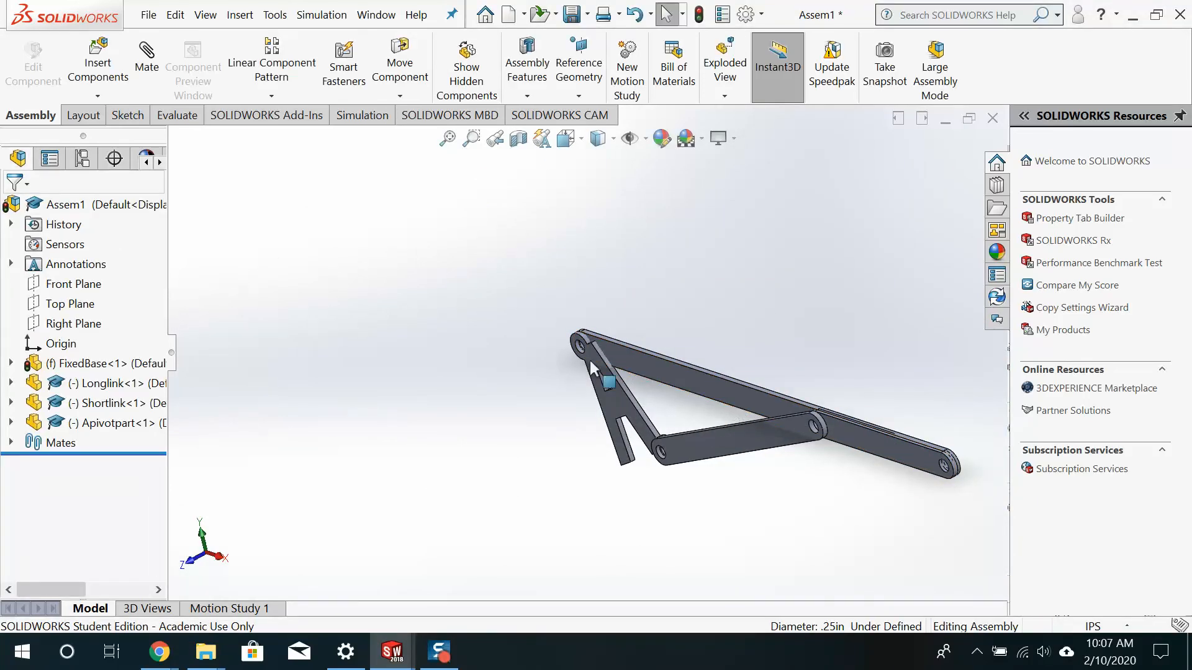
# - Move the Apivotpart away from the links along the hole axes and clear its selection
pyautogui.moveTo(590, 360); pyautogui.dragTo(520, 268)
pyautogui.scroll(6, 689, 434)
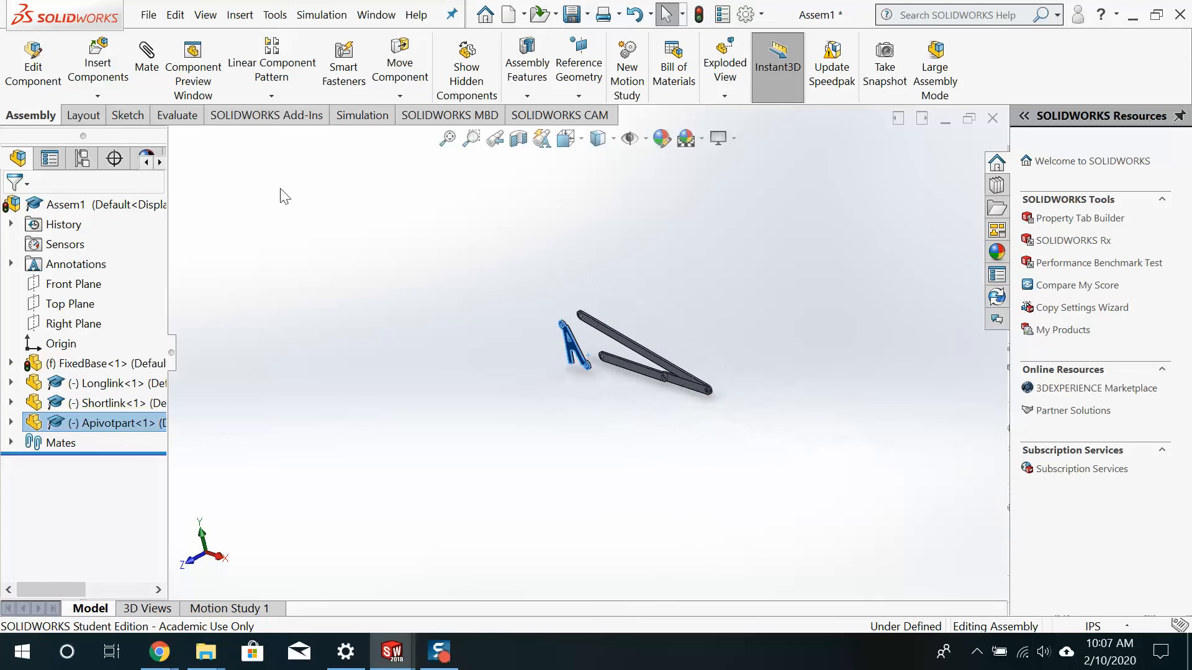
pyautogui.scroll(-9, 601, 314)
pyautogui.click(719, 374)
pyautogui.scroll(4, 719, 374)
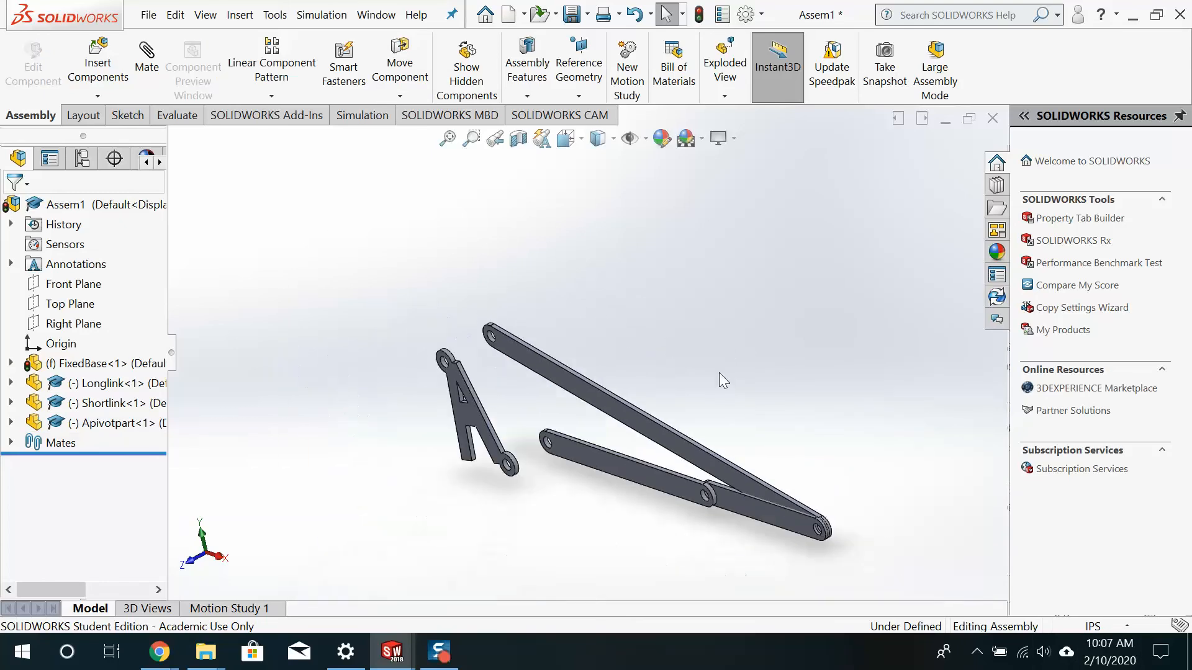
# - Move the Longlink and the Shortlink away from the FixedBase along their hole axes and clear the selection
pyautogui.scroll(3, 719, 373)
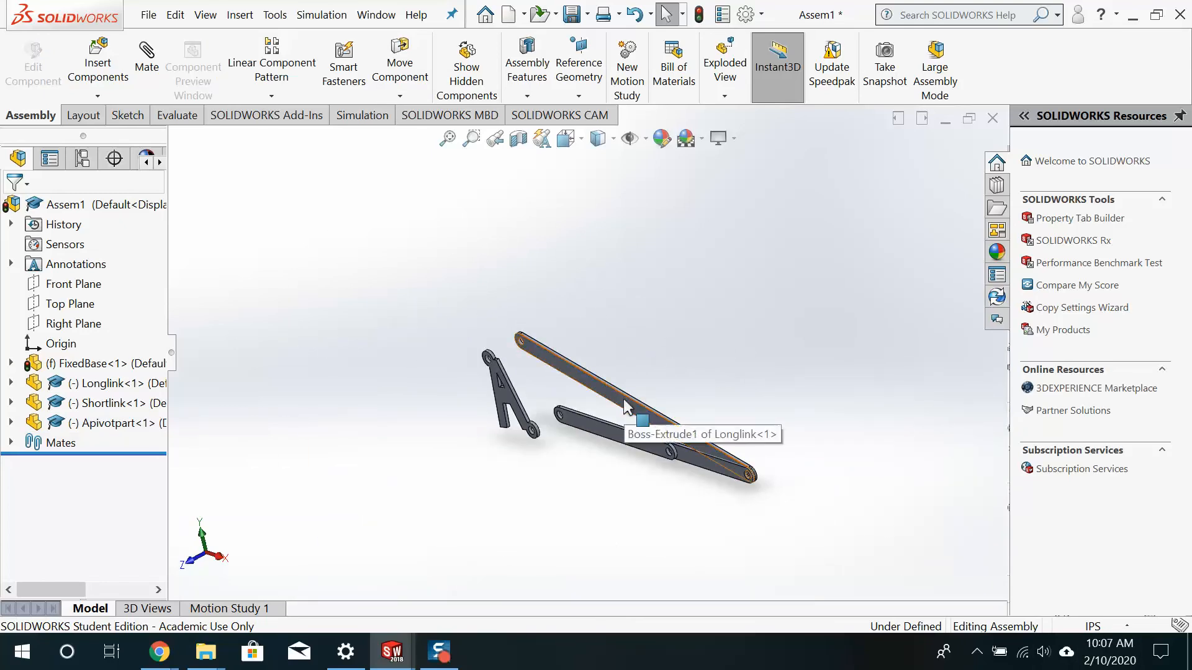
pyautogui.moveTo(623, 400); pyautogui.dragTo(654, 382)
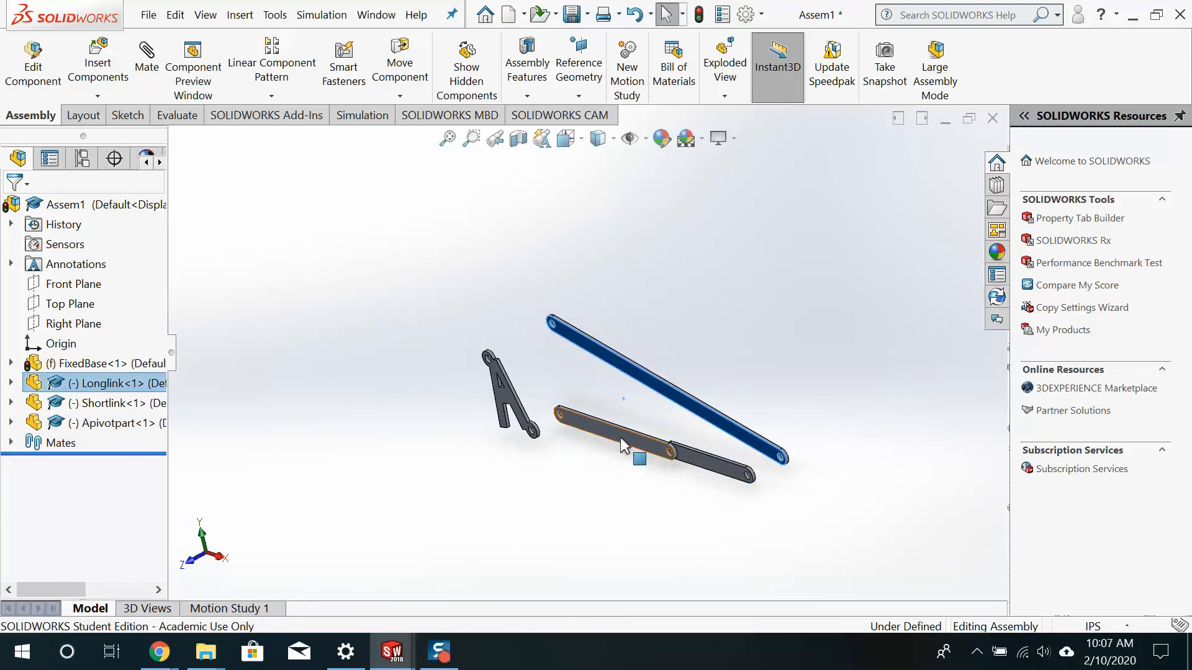
pyautogui.moveTo(620, 438)
pyautogui.mouseDown()
pyautogui.moveTo(597, 445)
pyautogui.moveTo(595, 411)
pyautogui.moveTo(592, 458)
pyautogui.moveTo(601, 405)
pyautogui.moveTo(587, 441)
pyautogui.moveTo(604, 482)
pyautogui.moveTo(606, 456)
pyautogui.mouseUp()
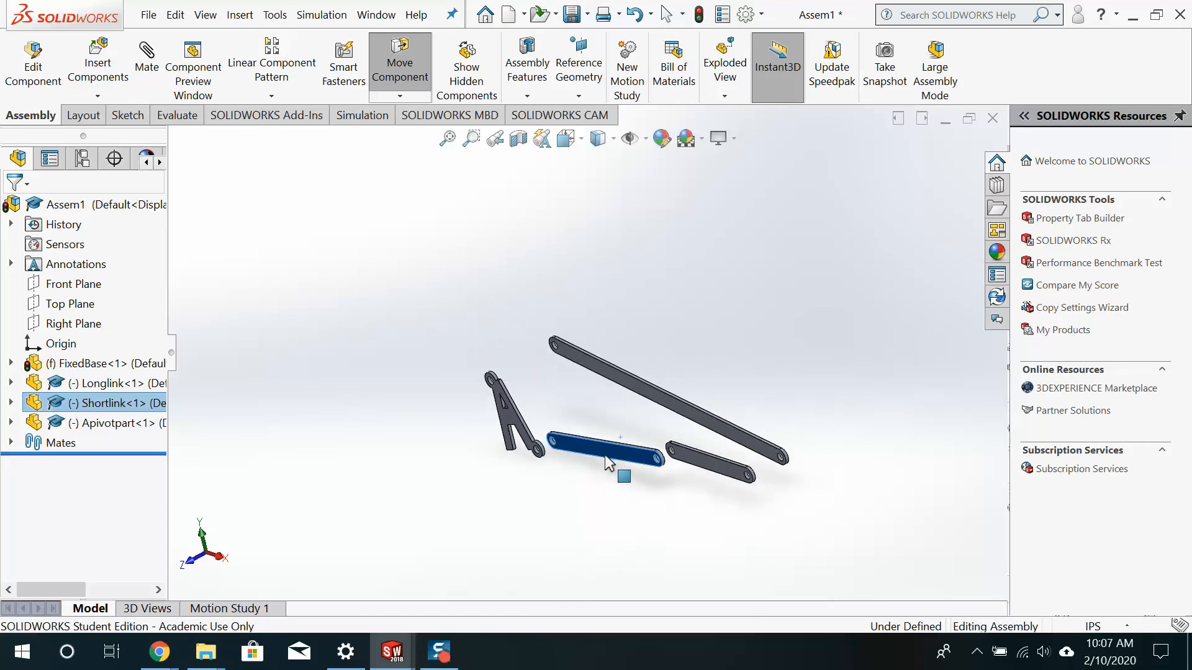
pyautogui.click(597, 425)
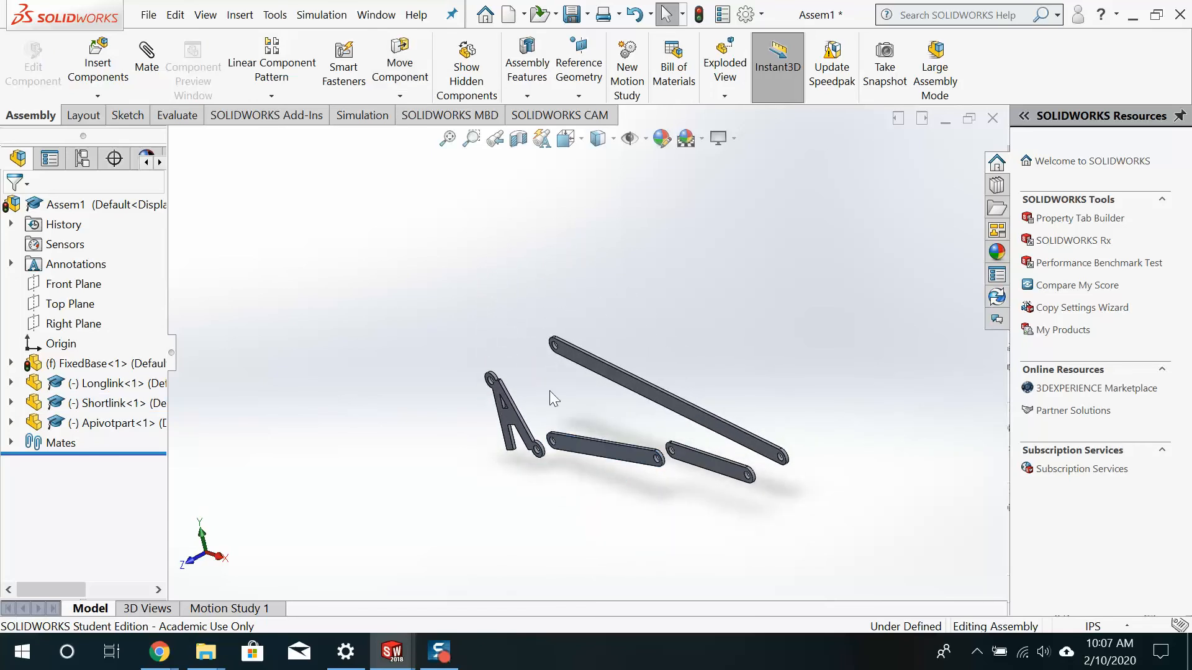
# - Mate the Longlink's front face coincident with the rear face of the FixedBase
pyautogui.click(147, 68)
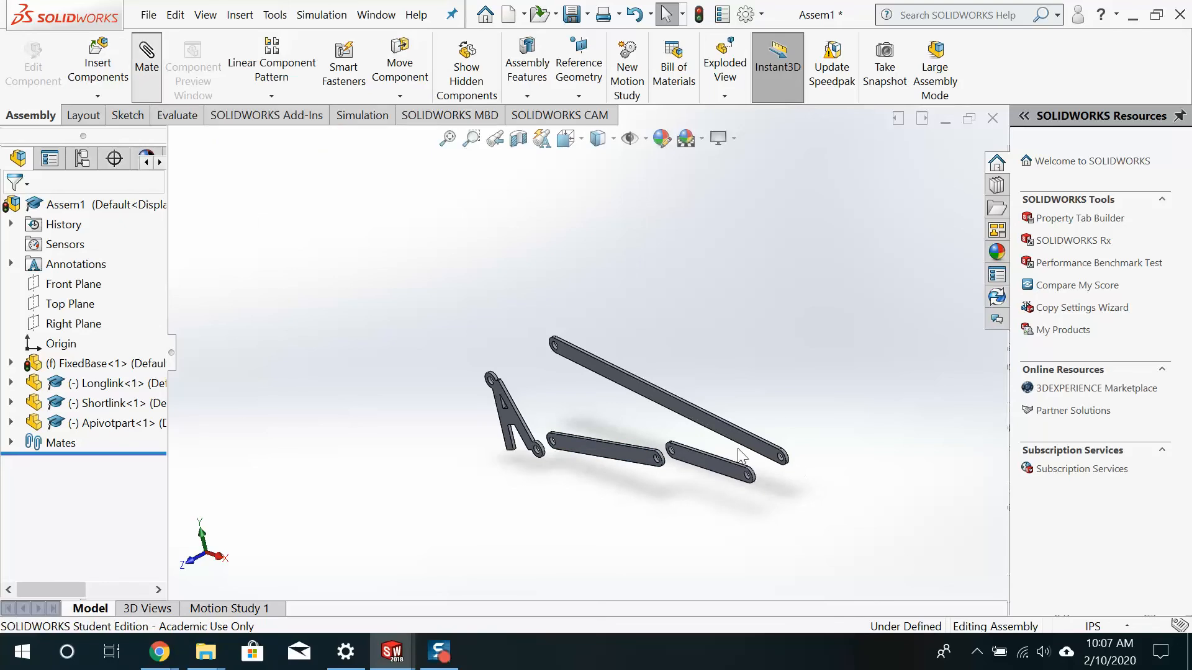
pyautogui.scroll(-5, 683, 413)
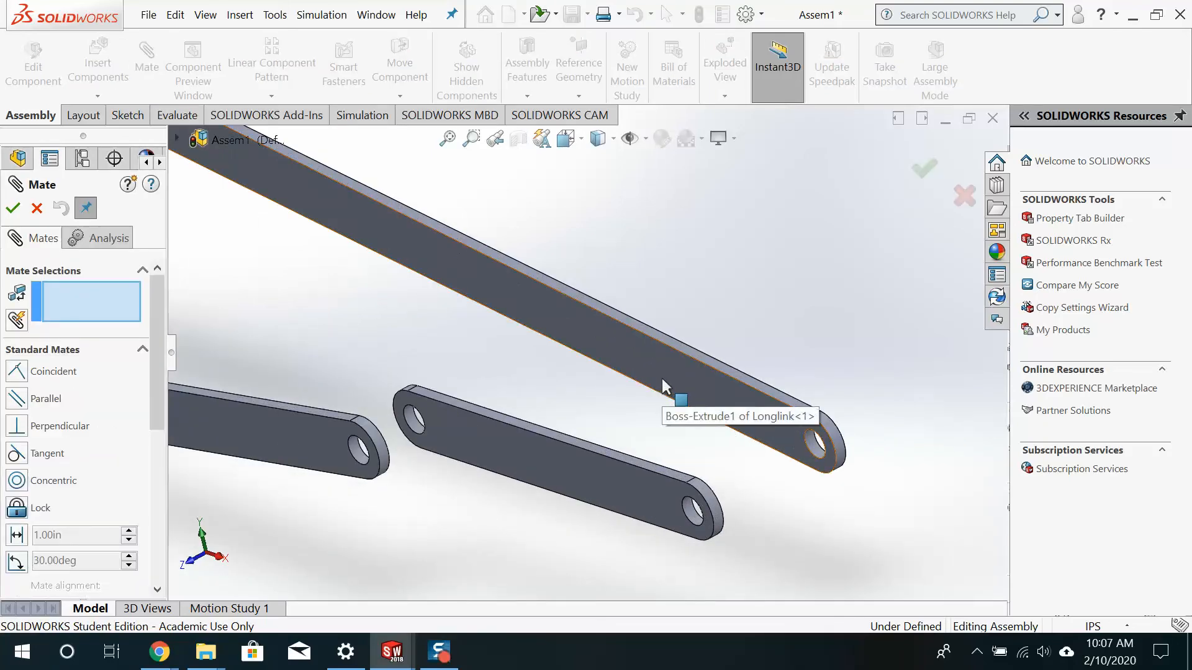
pyautogui.click(595, 338)
pyautogui.scroll(3, 595, 336)
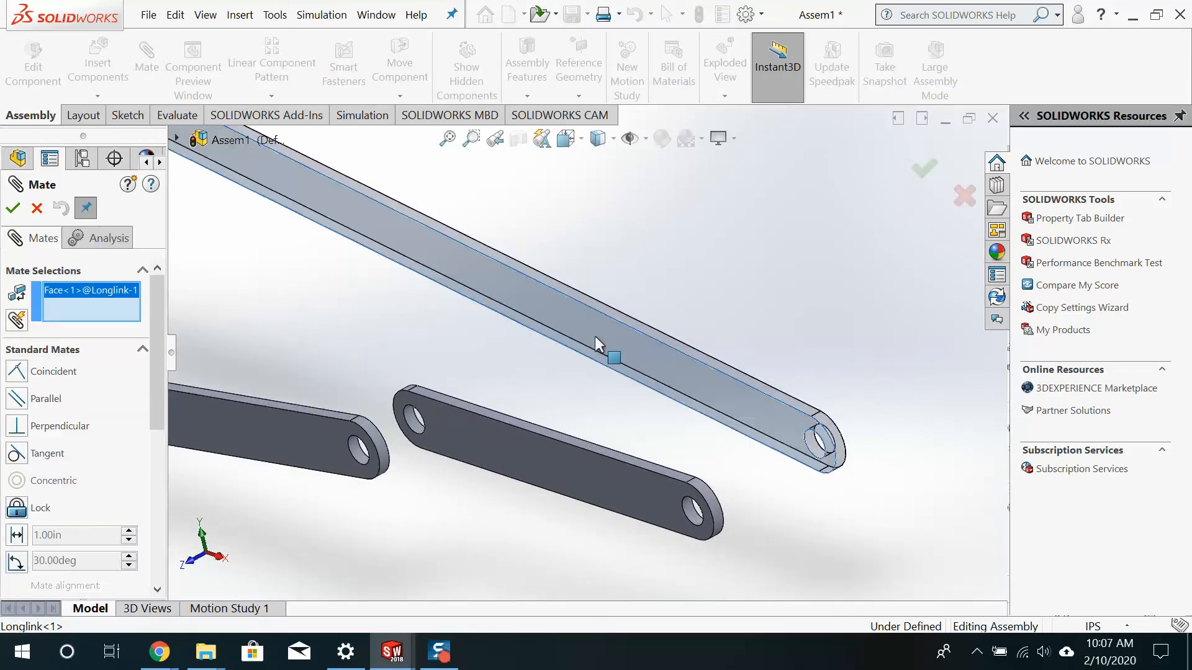
pyautogui.scroll(2, 637, 337)
pyautogui.moveTo(637, 336); pyautogui.dragTo(571, 373, button='middle')
pyautogui.scroll(-5, 415, 433)
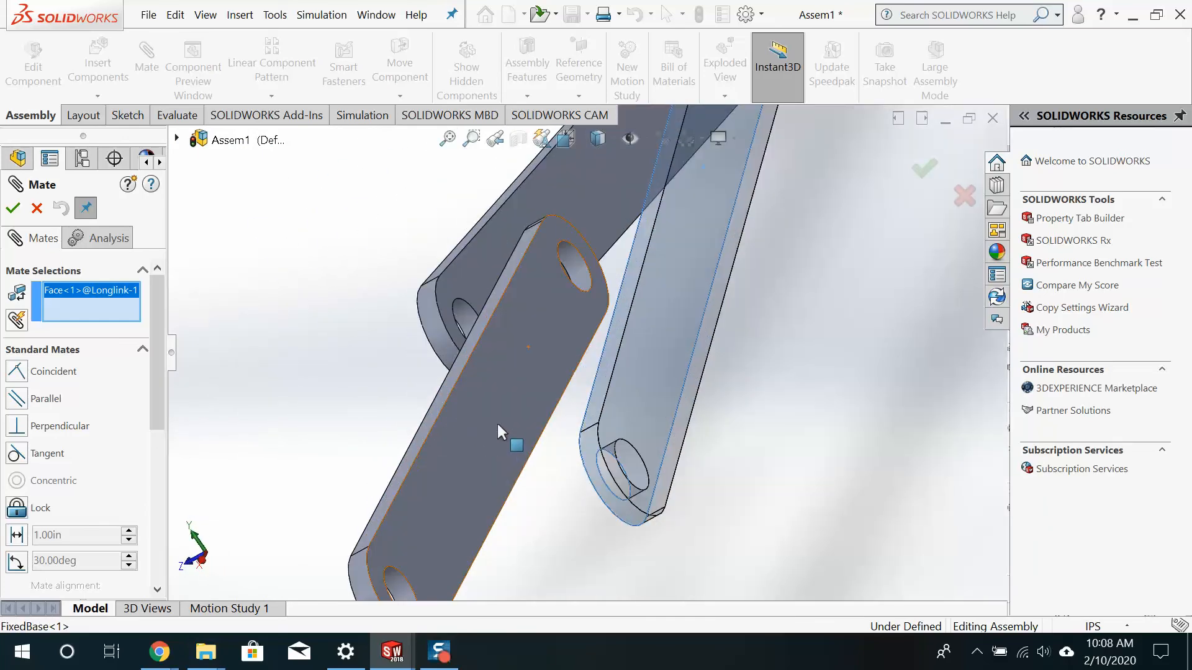
pyautogui.click(497, 424)
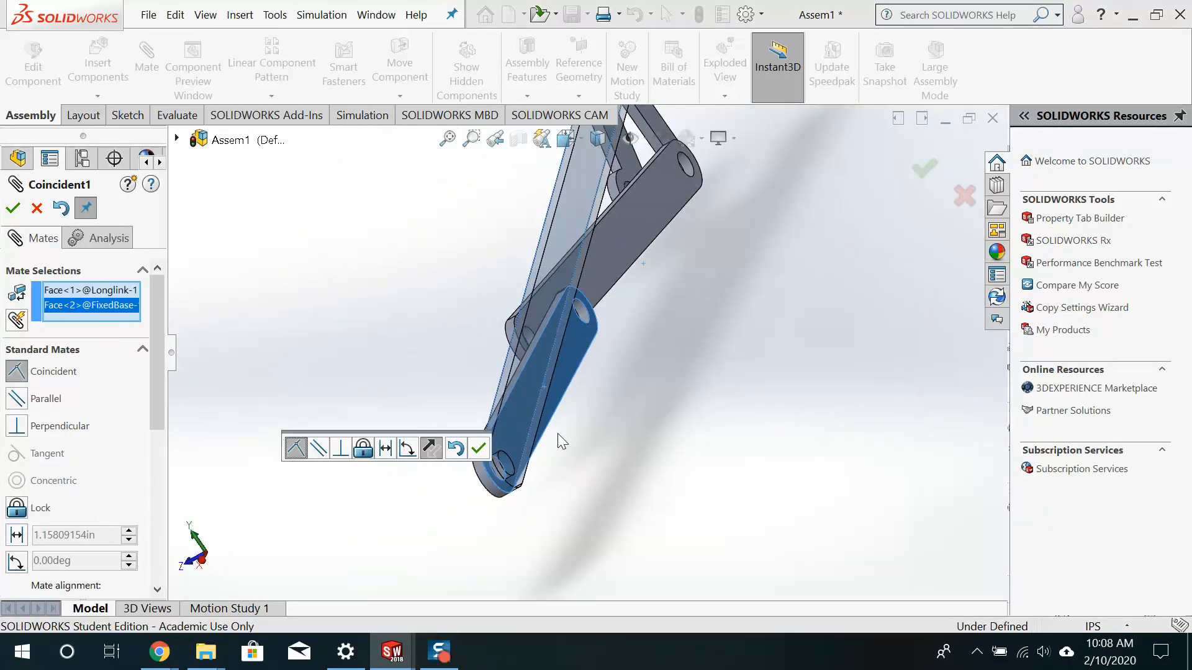
pyautogui.press('Return')
# - Mate the Shortlink's rear face coincident with the front face of the FixedBase
pyautogui.scroll(2, 554, 421)
pyautogui.scroll(-3, 627, 316)
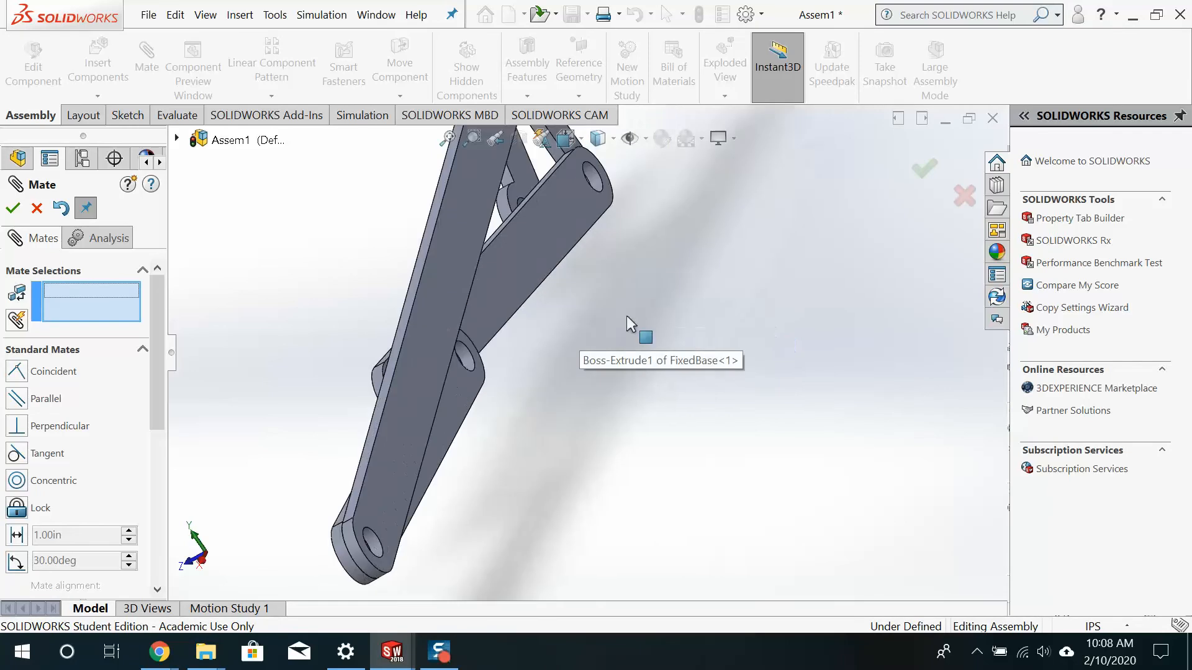
pyautogui.scroll(-2, 627, 316)
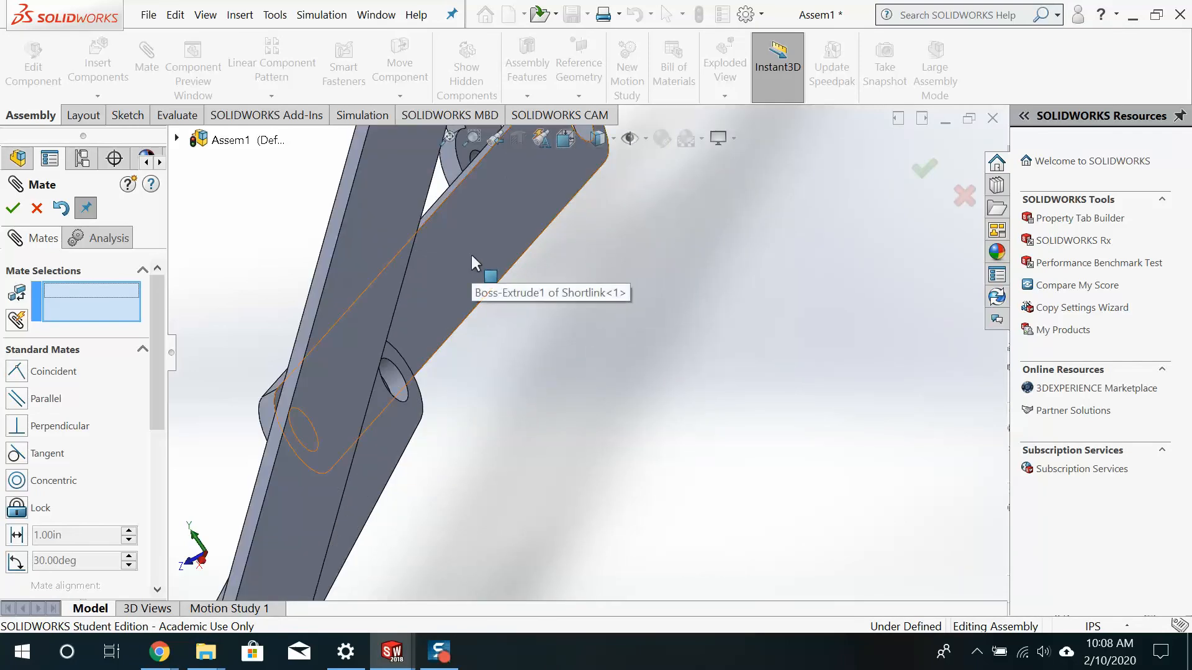
pyautogui.click(471, 254)
pyautogui.scroll(6, 534, 443)
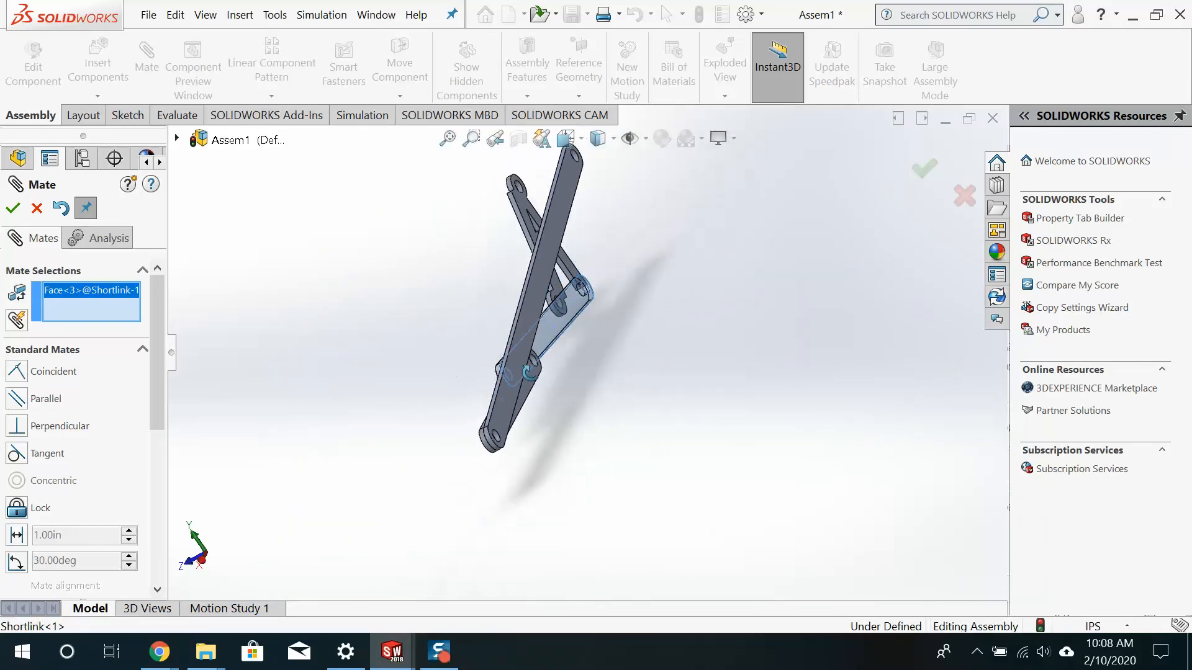
pyautogui.moveTo(533, 438); pyautogui.dragTo(631, 349, button='middle')
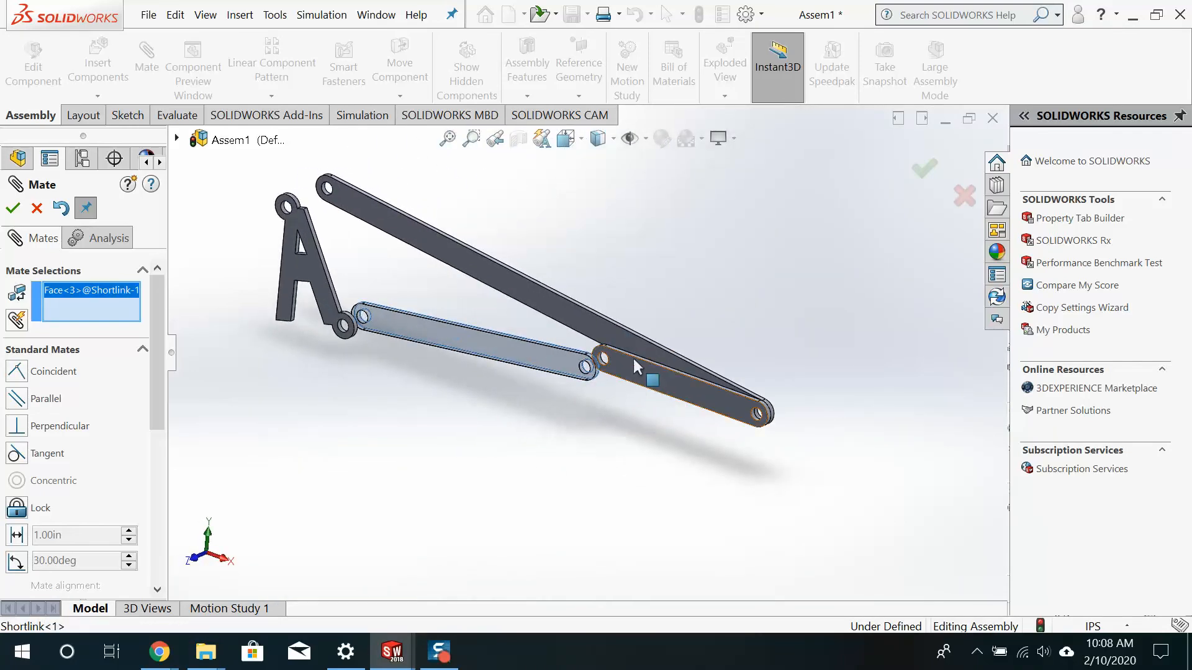
pyautogui.click(632, 371)
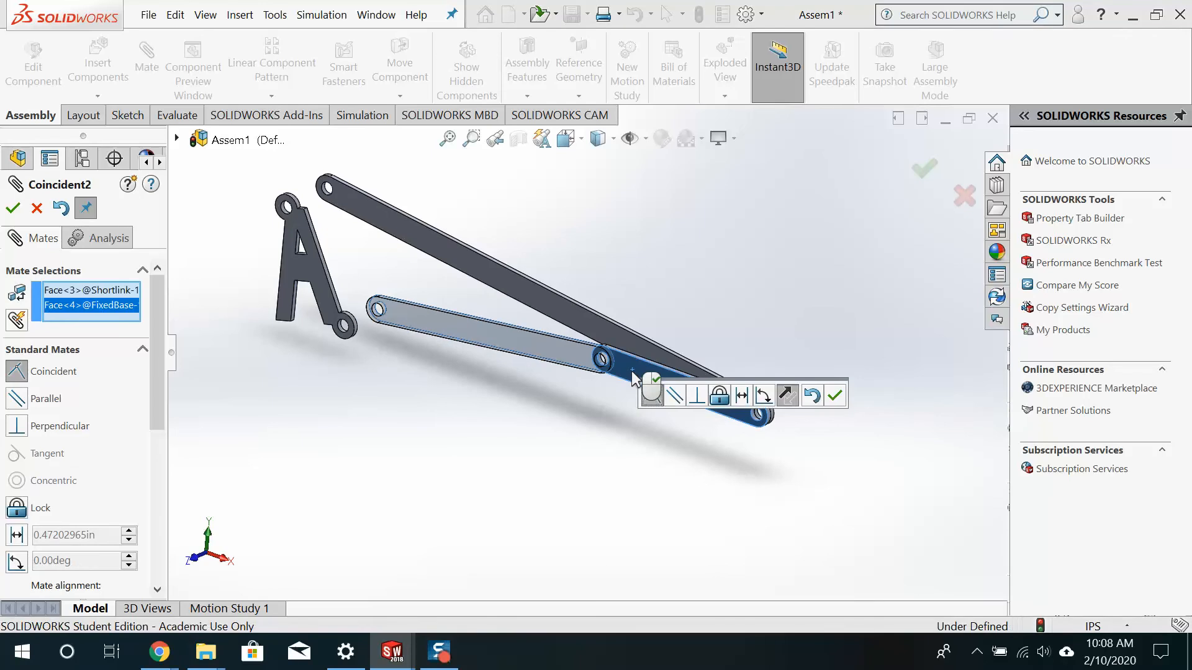
pyautogui.rightClick(632, 374)
# - Mate the Apivotpart's front face coincident with the Shortlink's rear face and finish mating
pyautogui.scroll(3, 691, 363)
pyautogui.scroll(-3, 662, 360)
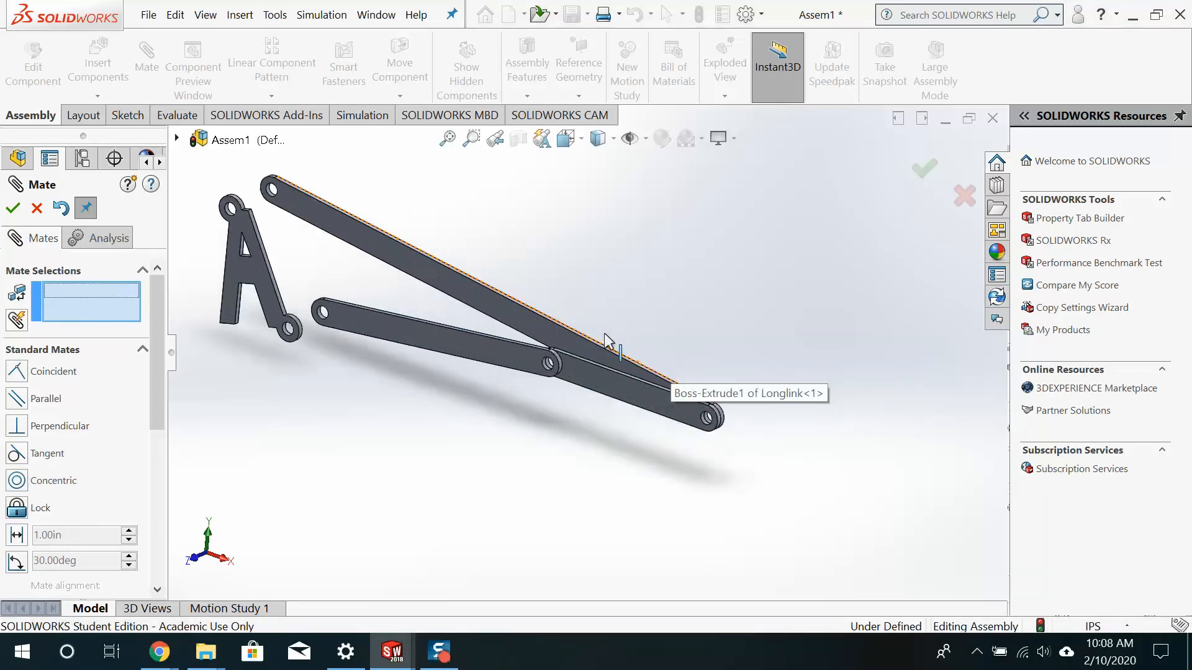
pyautogui.moveTo(590, 353); pyautogui.dragTo(478, 393, button='middle')
pyautogui.scroll(3, 532, 364)
pyautogui.scroll(-3, 484, 293)
pyautogui.scroll(-3, 485, 294)
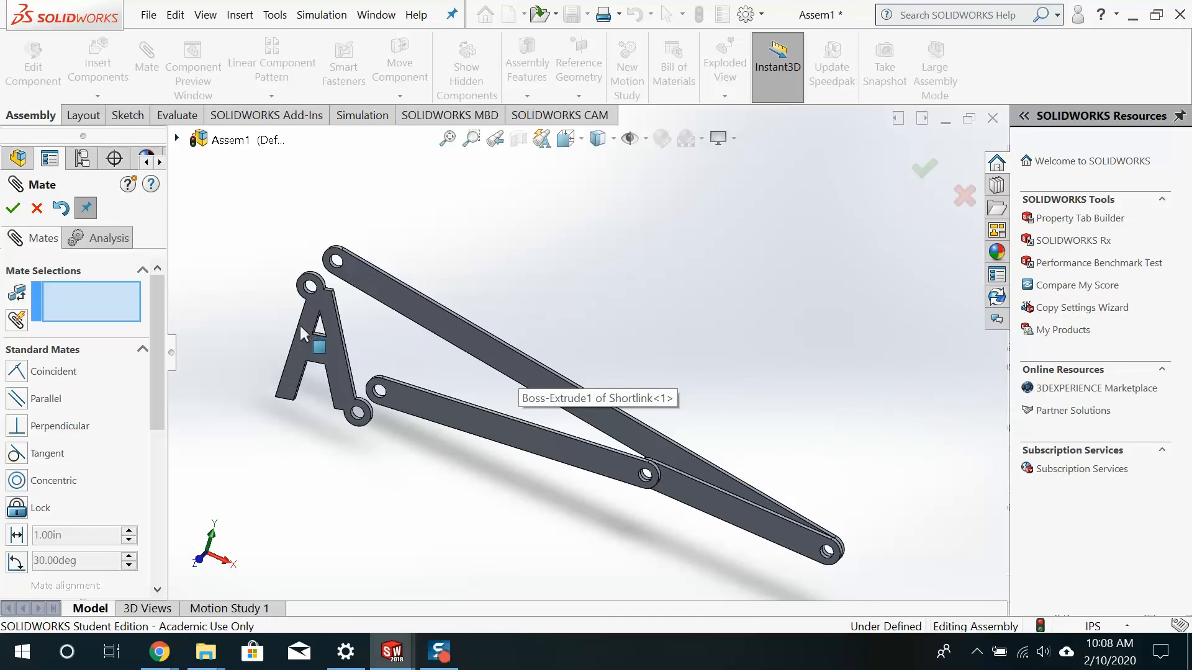
pyautogui.click(333, 351)
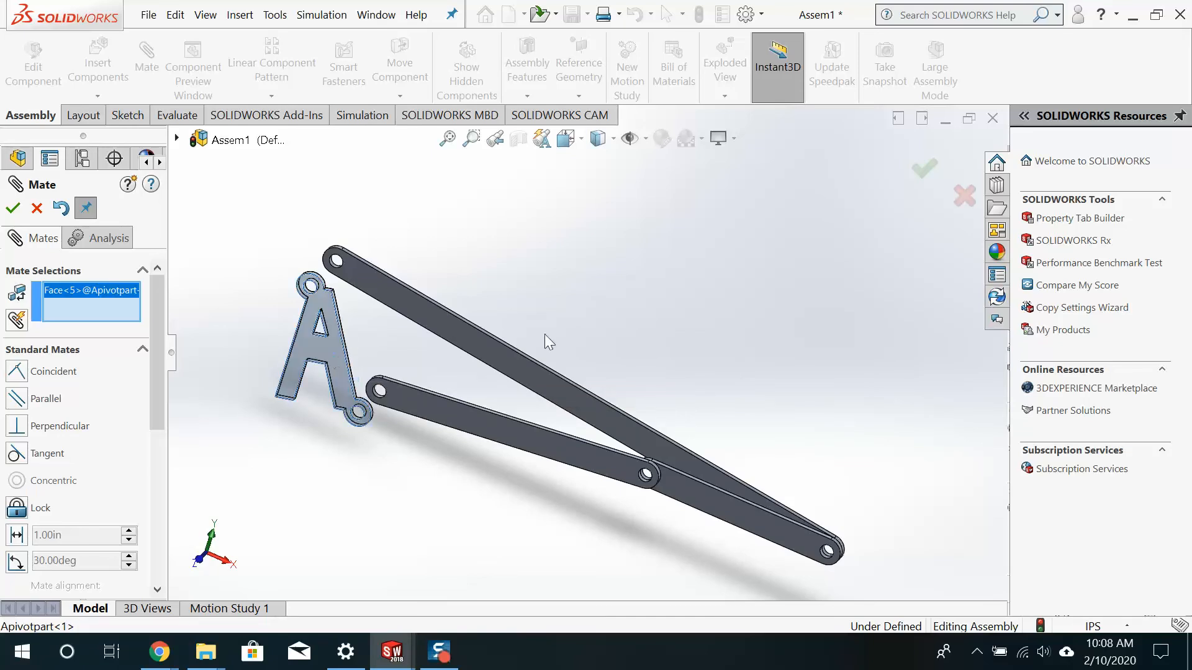
pyautogui.moveTo(545, 334); pyautogui.dragTo(413, 376, button='middle')
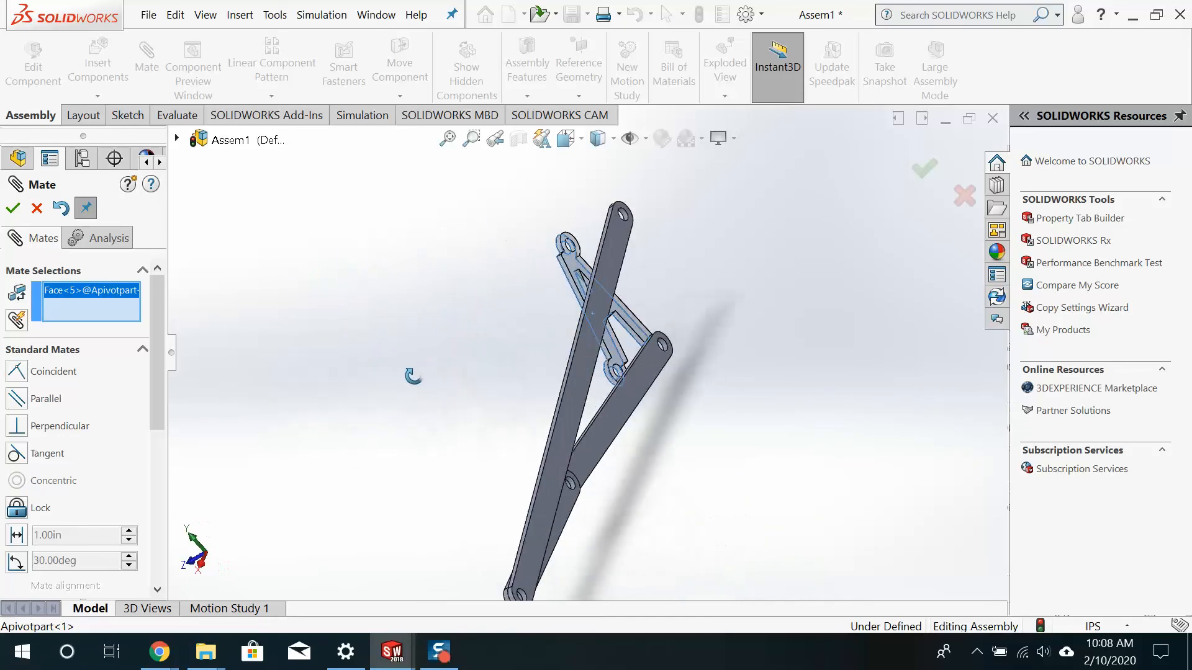
pyautogui.click(646, 390)
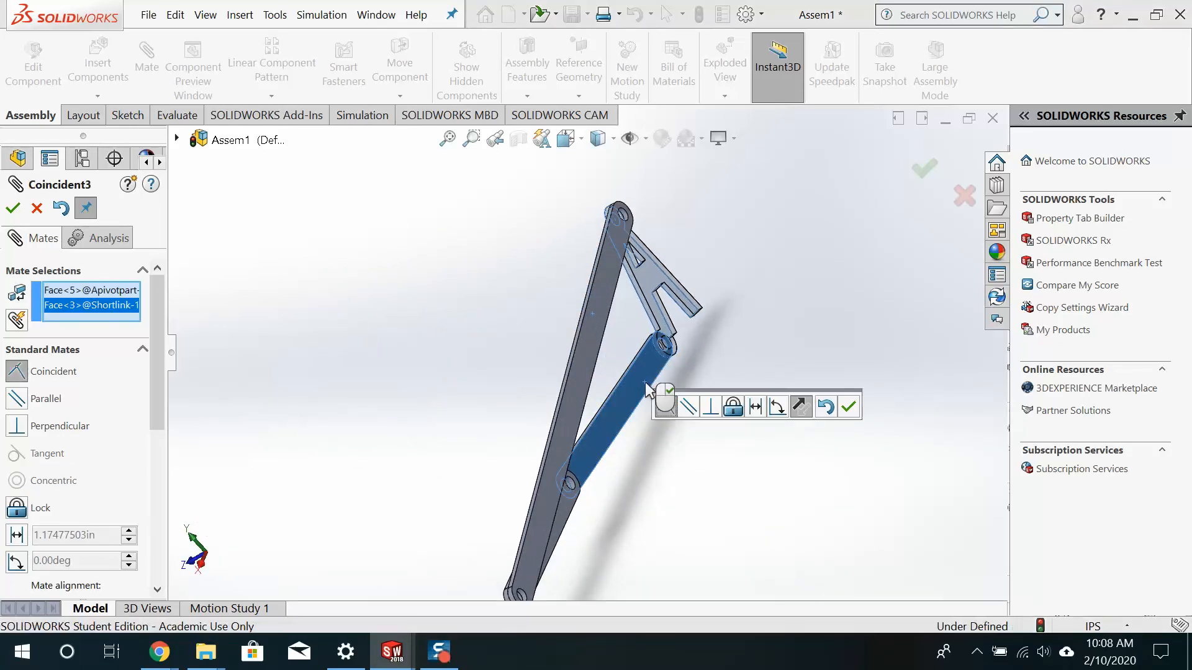
pyautogui.rightClick(646, 383)
pyautogui.scroll(5, 583, 338)
pyautogui.scroll(-5, 574, 320)
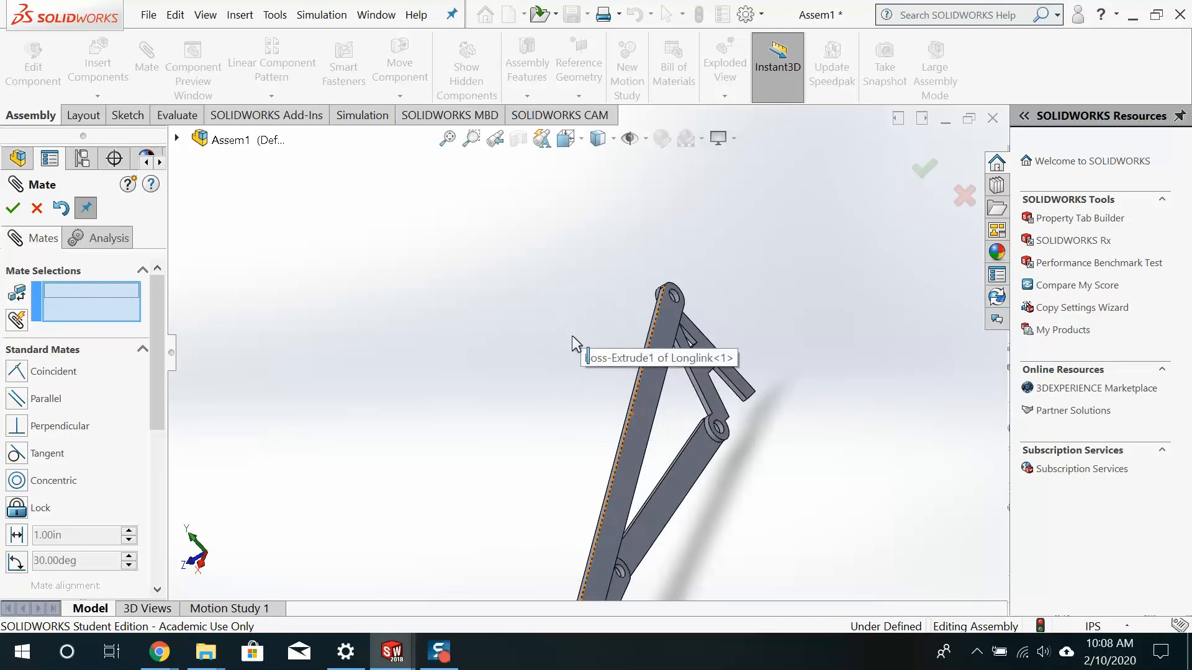
pyautogui.moveTo(561, 352); pyautogui.dragTo(693, 366, button='middle')
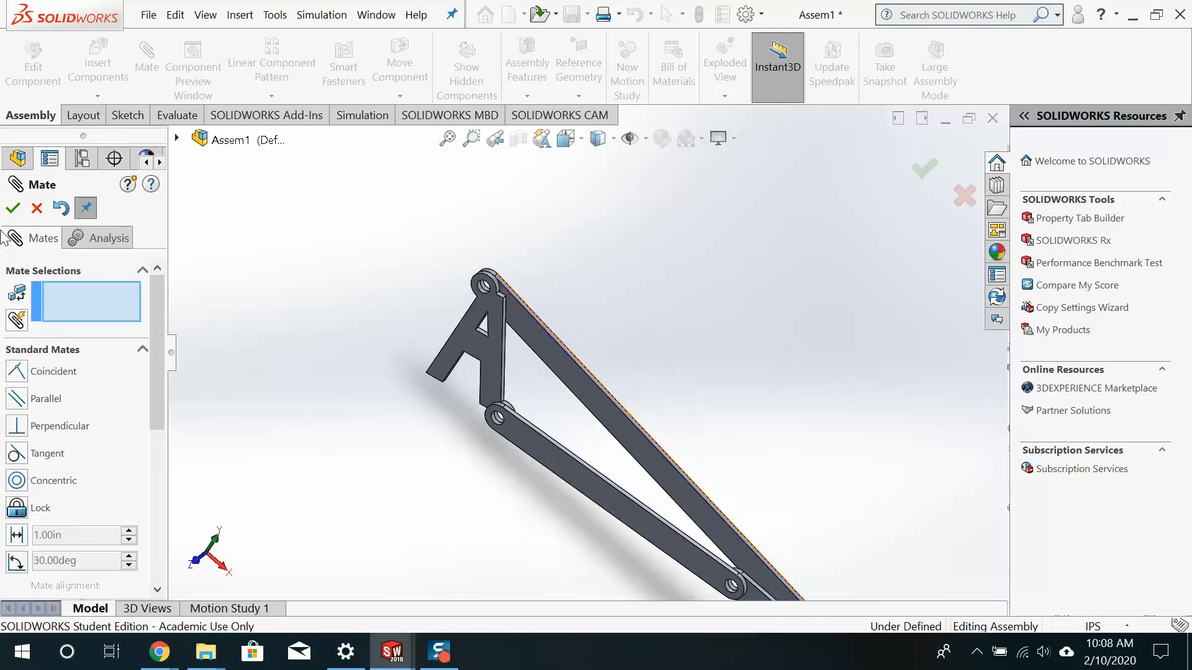
pyautogui.click(35, 215)
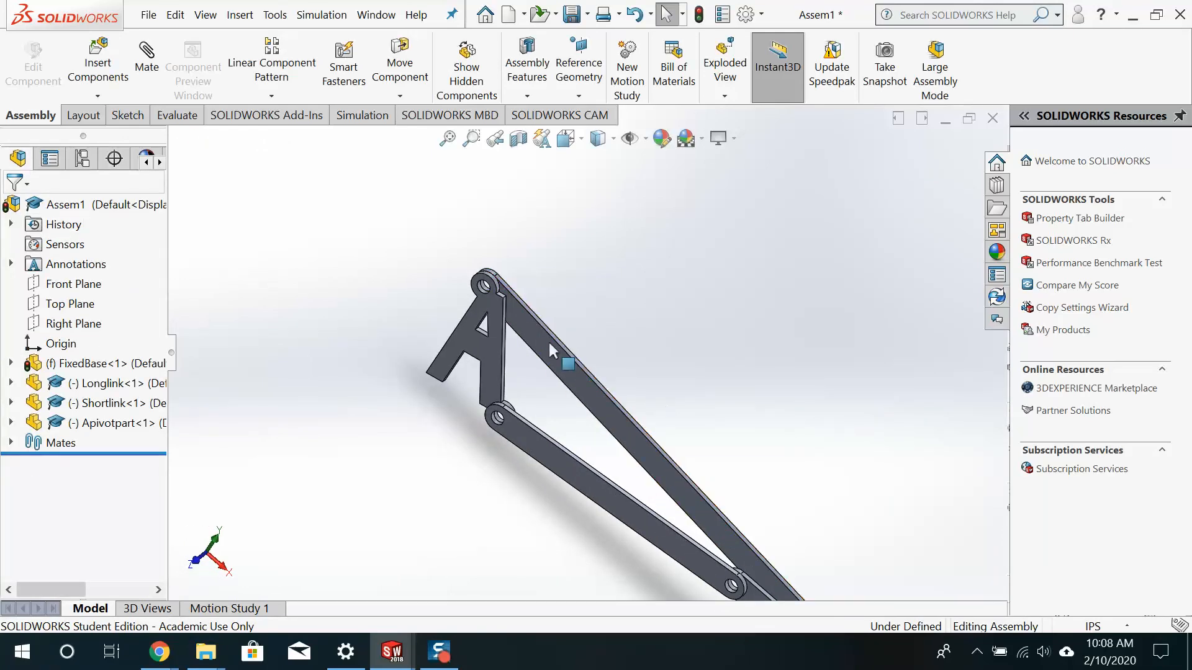
# - Swing the Longlink and the Shortlink about the FixedBase to test the linkage's motion
pyautogui.moveTo(545, 338); pyautogui.dragTo(570, 389)
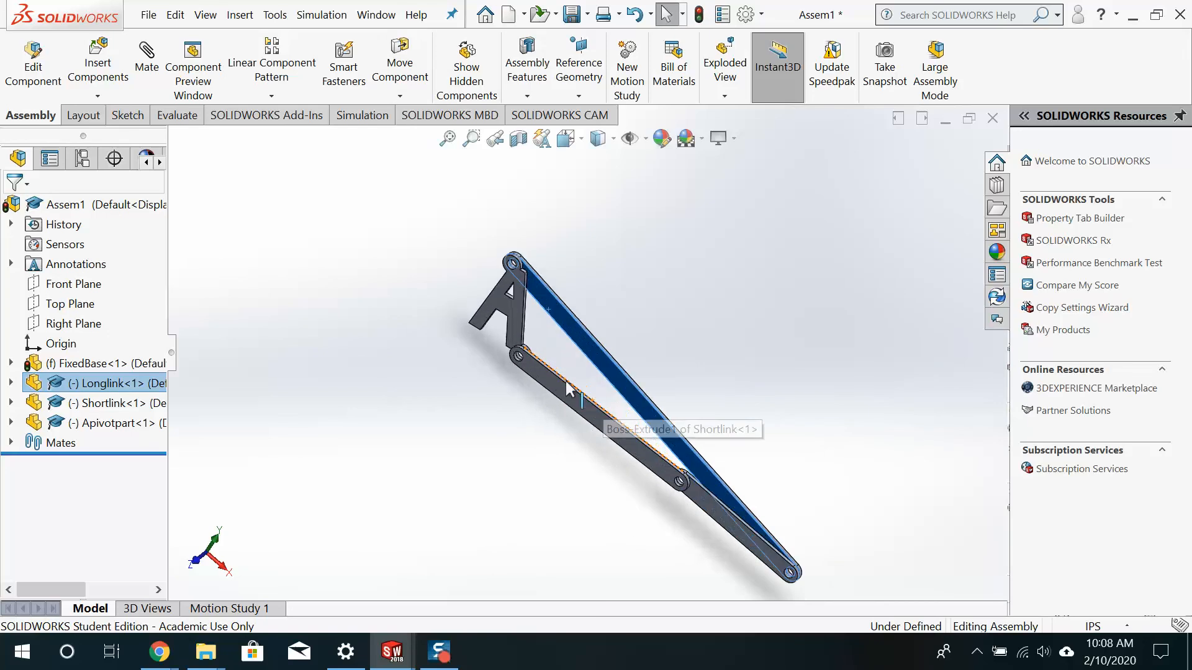
pyautogui.scroll(-1, 565, 383)
pyautogui.scroll(2, 560, 397)
pyautogui.scroll(-2, 553, 367)
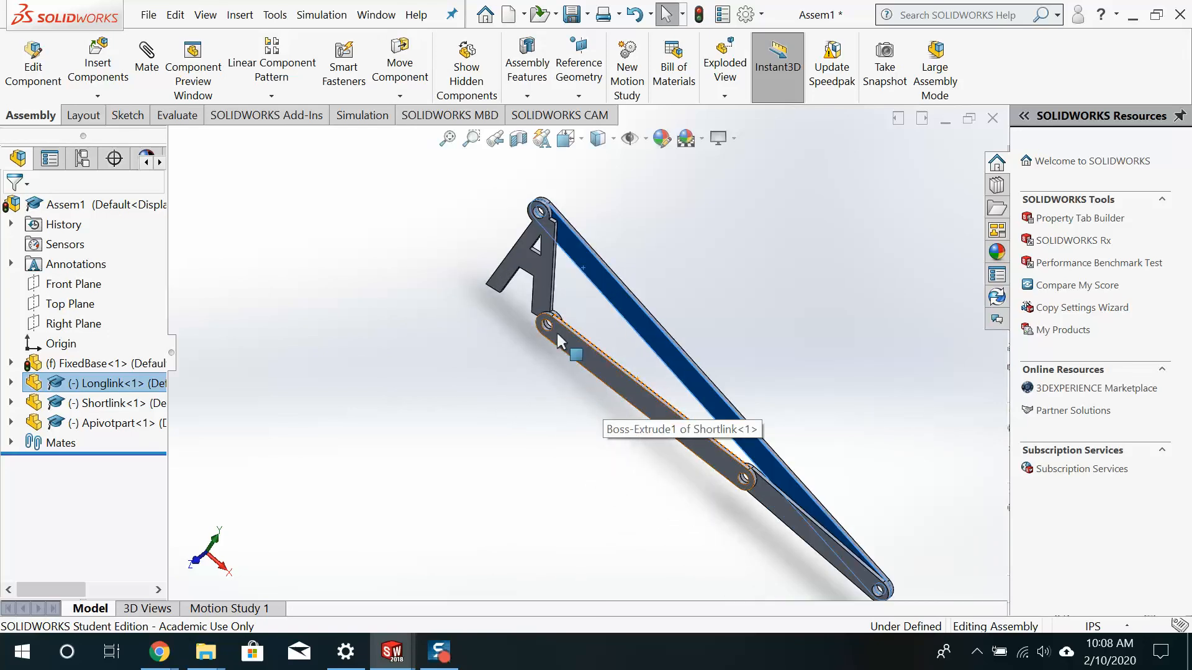
pyautogui.moveTo(557, 334); pyautogui.dragTo(519, 422)
pyautogui.moveTo(519, 422); pyautogui.dragTo(607, 445, button='middle')
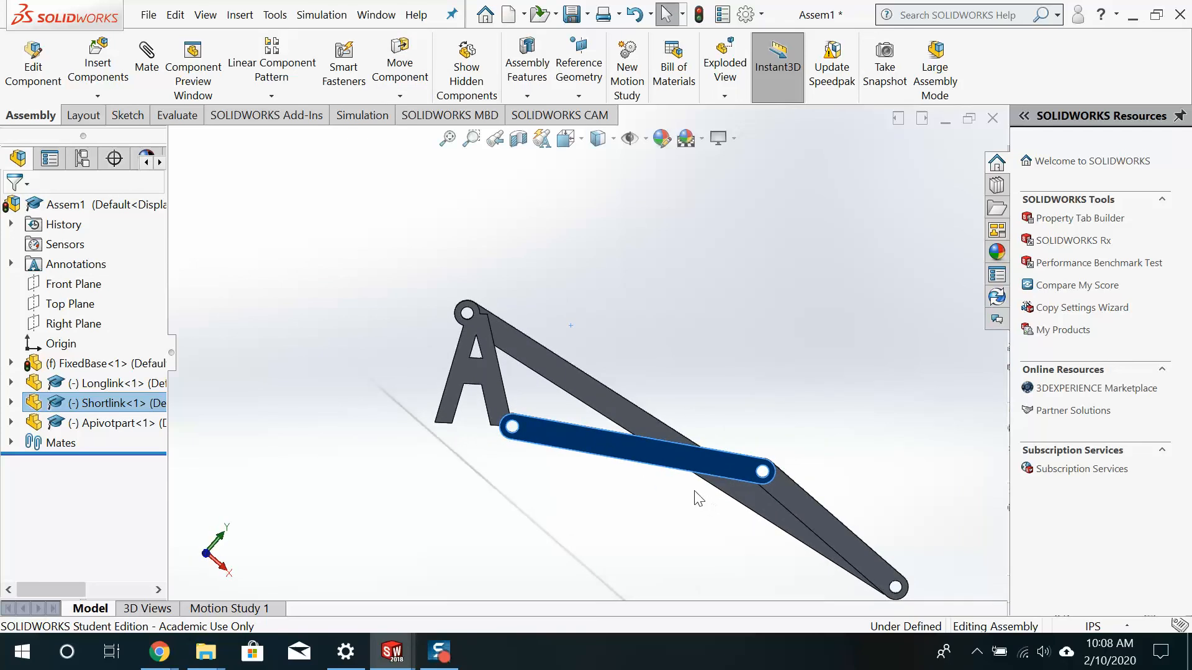
# - Consult the Linkage sketch document, and swing the assembly's Apivotpart and Shortlink upward until the Shortlink stands nearly upright, clearing the selection
pyautogui.hotkey('ctrl', 'Tab')
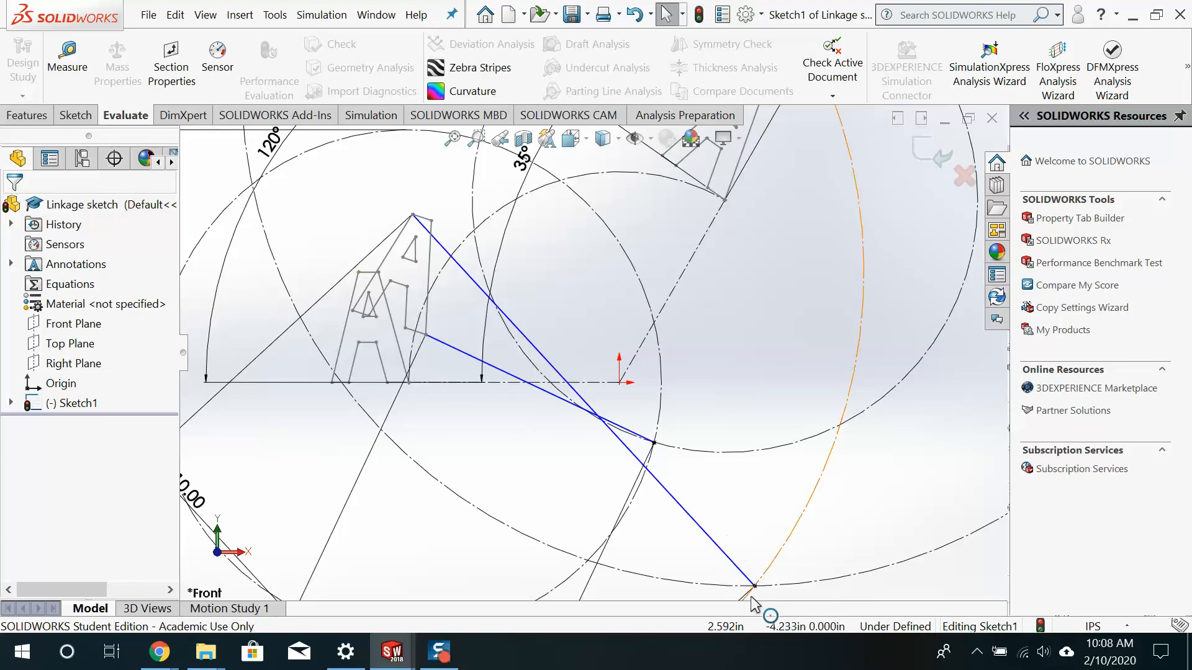
pyautogui.hotkey('ctrl', 'Tab')
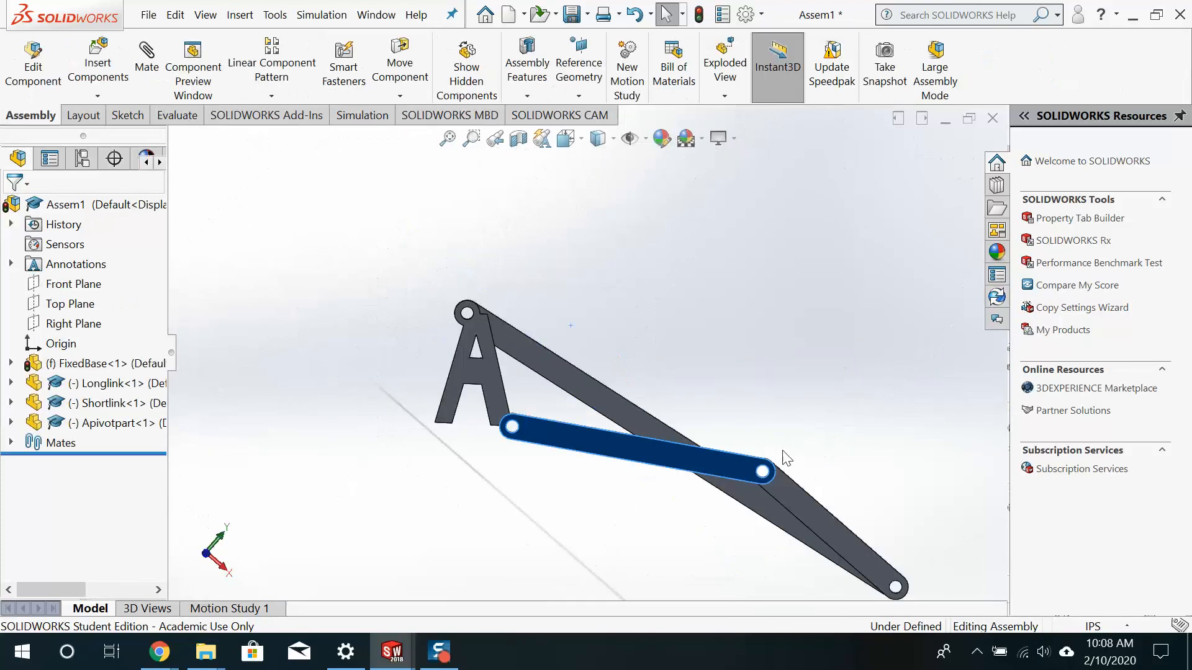
pyautogui.click(471, 292)
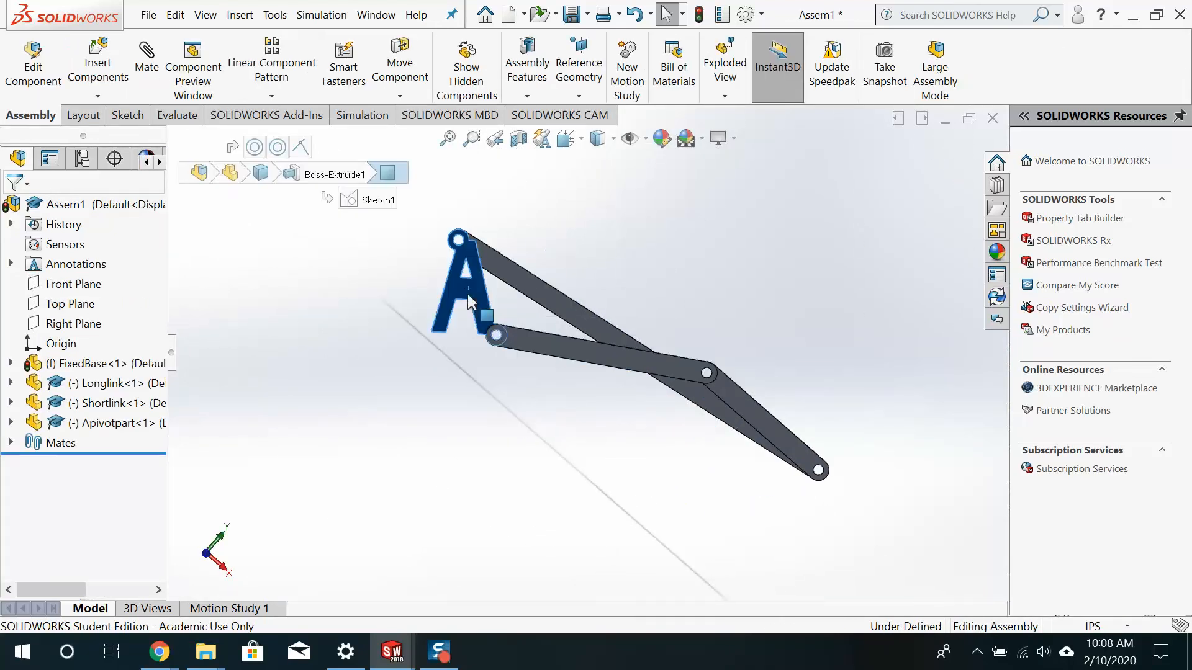
pyautogui.moveTo(471, 292); pyautogui.dragTo(702, 160)
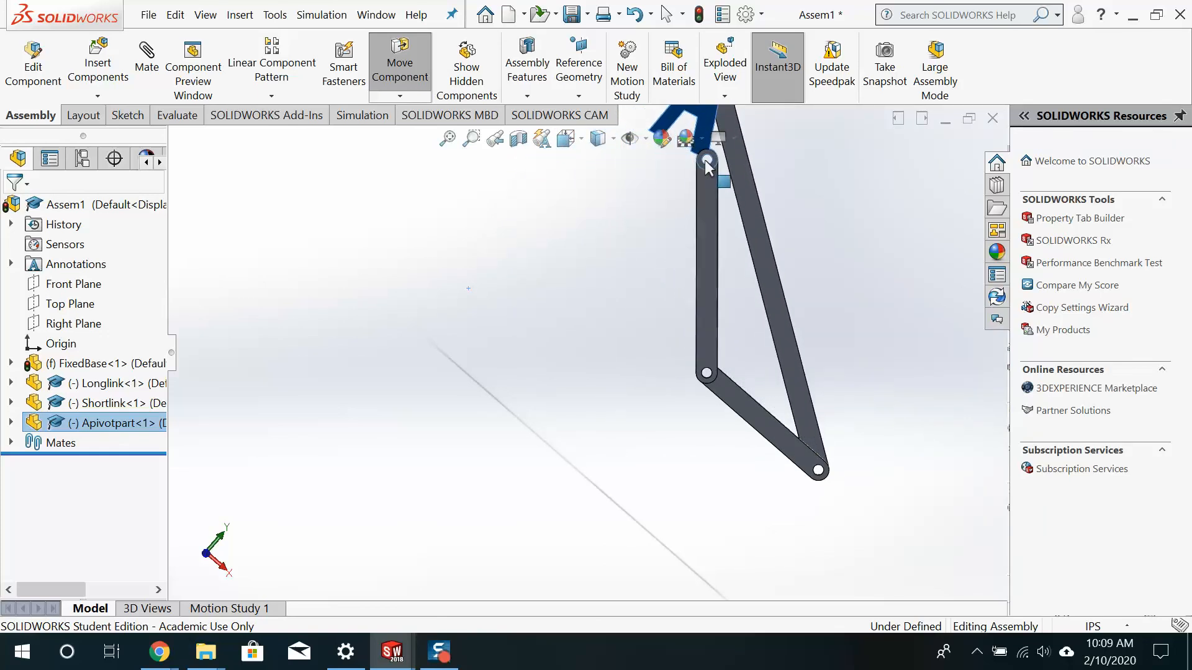
pyautogui.scroll(5, 715, 184)
pyautogui.scroll(-3, 722, 188)
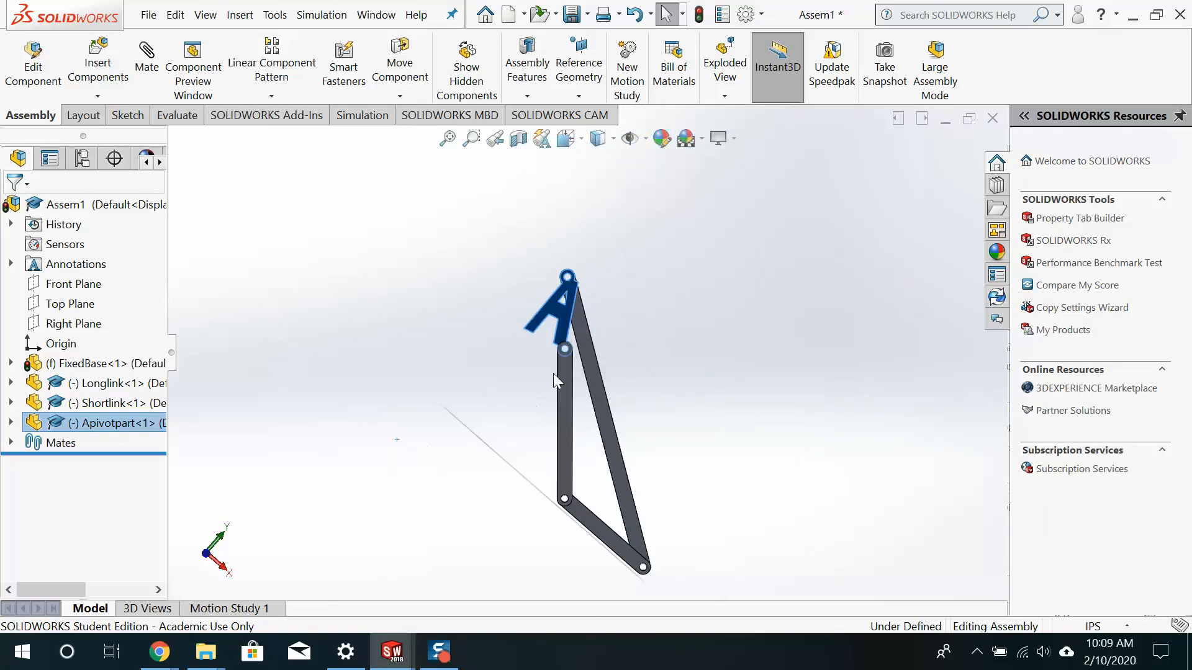
pyautogui.moveTo(567, 359)
pyautogui.mouseDown()
pyautogui.moveTo(562, 373)
pyautogui.moveTo(439, 395)
pyautogui.moveTo(422, 478)
pyautogui.moveTo(448, 405)
pyautogui.moveTo(510, 398)
pyautogui.moveTo(534, 356)
pyautogui.moveTo(566, 363)
pyautogui.moveTo(434, 385)
pyautogui.moveTo(393, 473)
pyautogui.moveTo(431, 395)
pyautogui.moveTo(535, 344)
pyautogui.moveTo(546, 357)
pyautogui.mouseUp()
pyautogui.press('Escape')
pyautogui.scroll(-3, 497, 375)
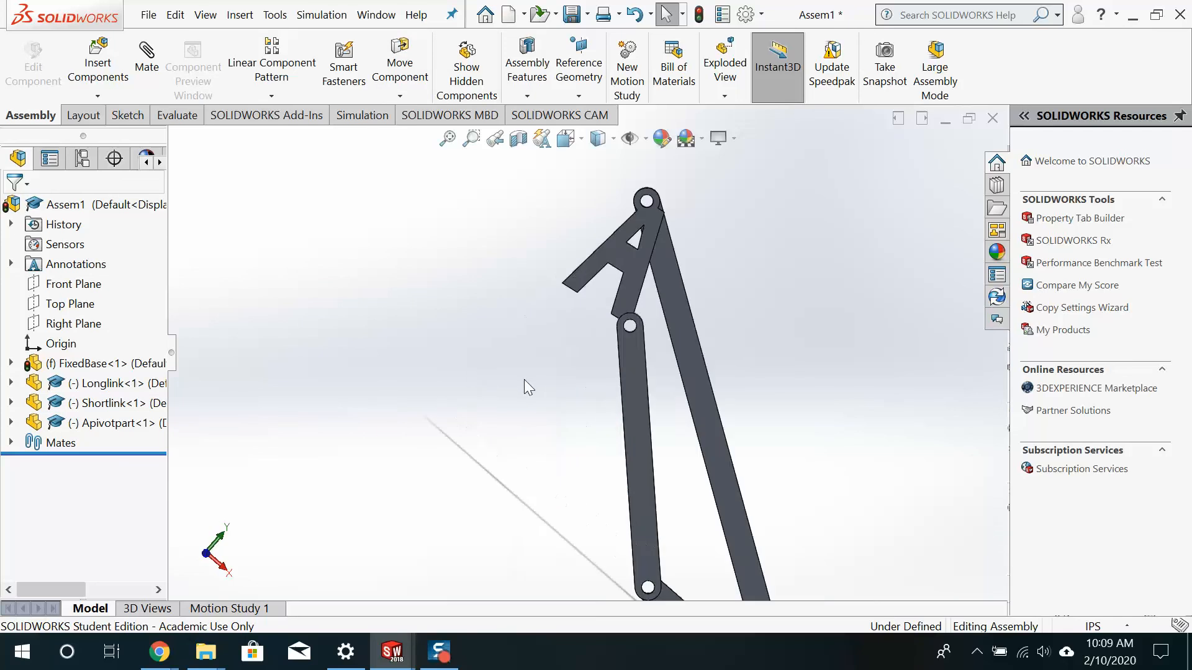
# - Float the FixedBase component so it is free to move
pyautogui.scroll(4, 546, 404)
pyautogui.scroll(-3, 597, 450)
pyautogui.click(677, 522)
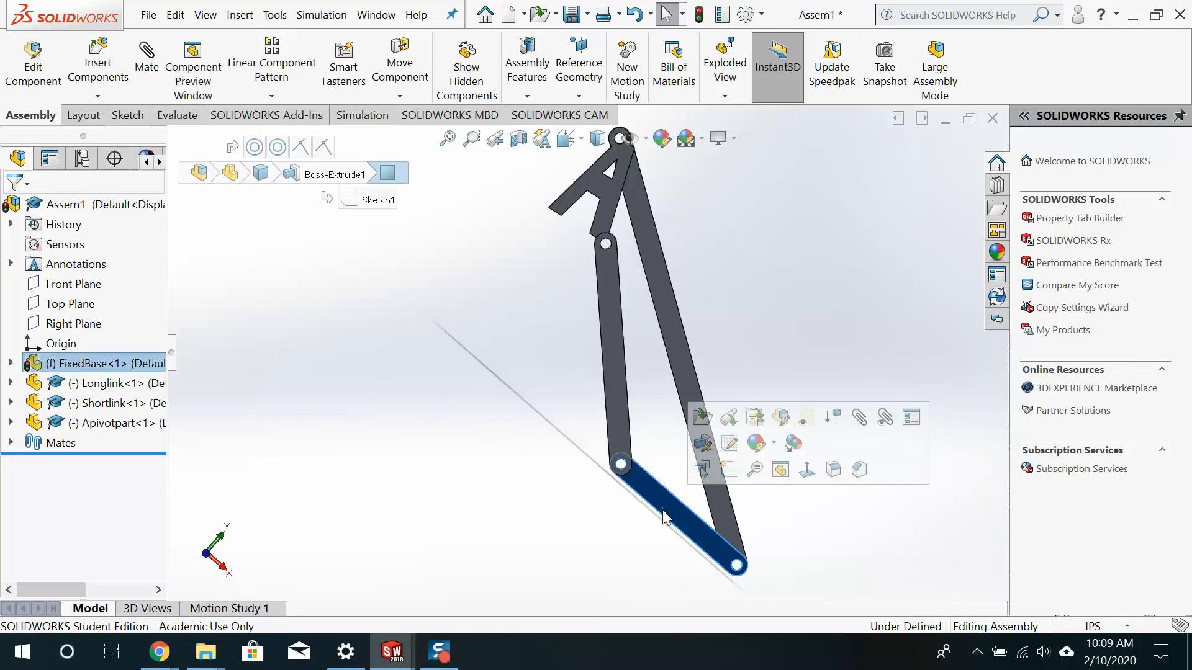
pyautogui.rightClick(646, 496)
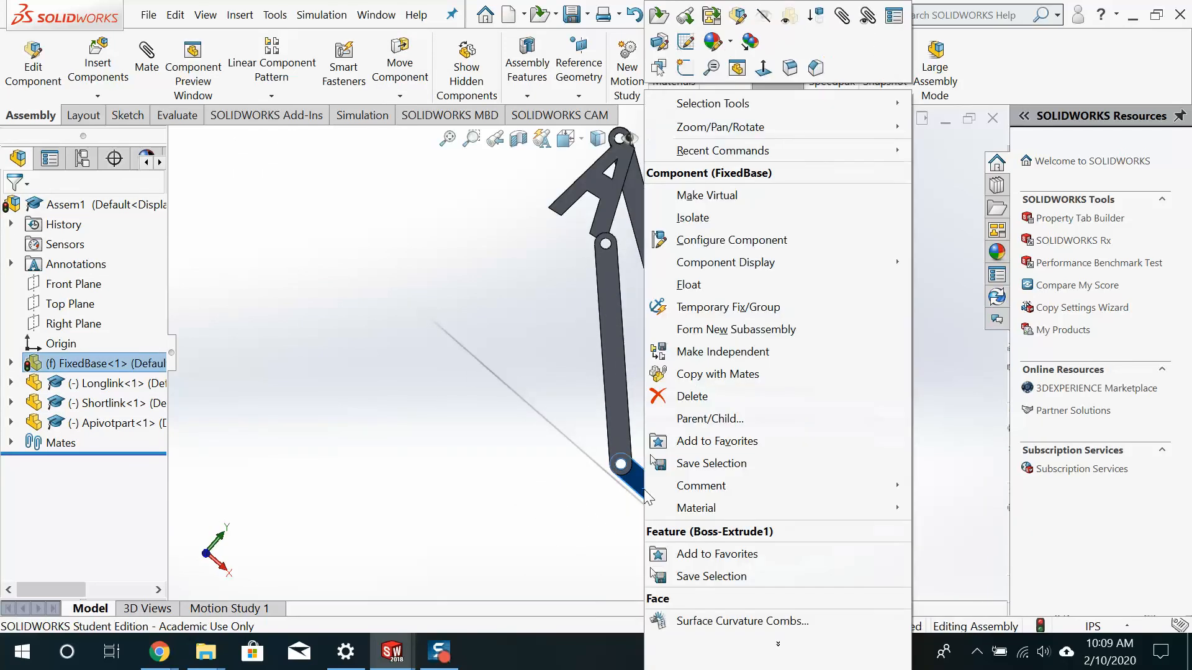
pyautogui.click(702, 283)
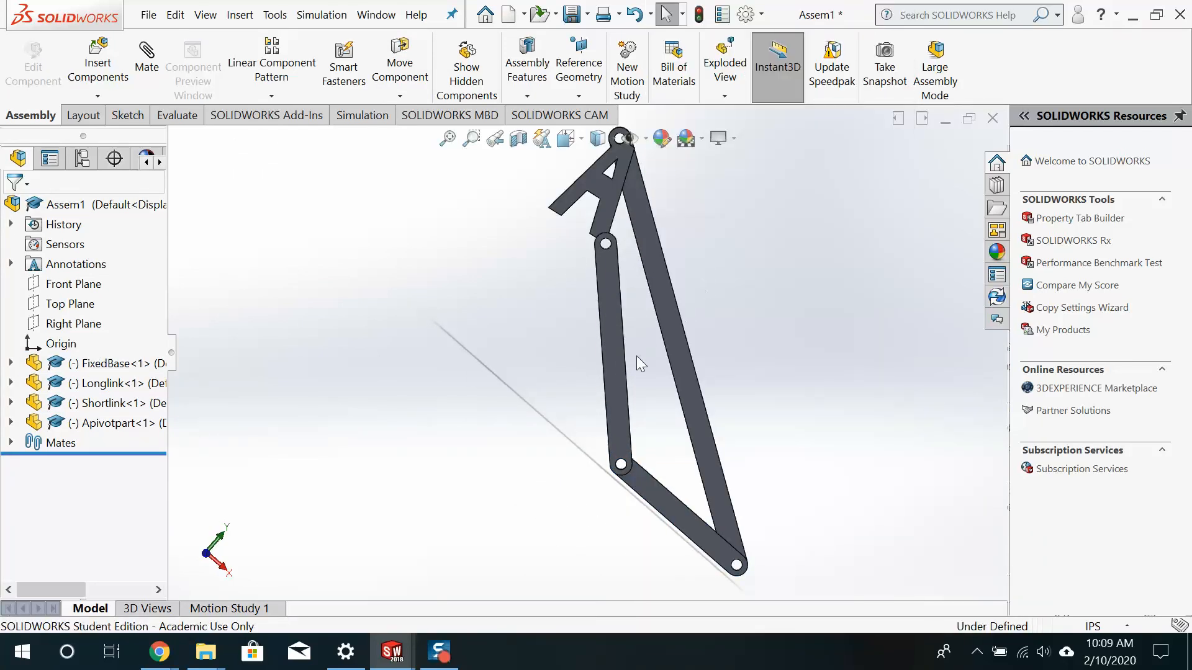
# - Fix the Shortlink in place and test whether it can still be moved
pyautogui.click(609, 347)
pyautogui.rightClick(610, 354)
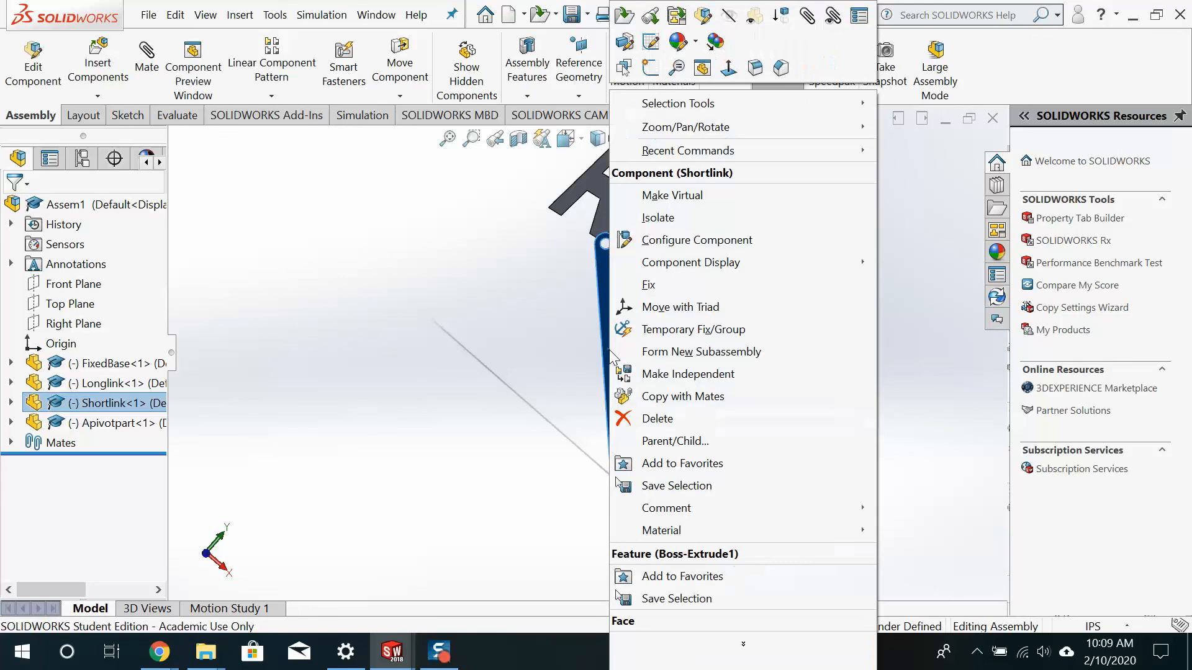
pyautogui.click(649, 285)
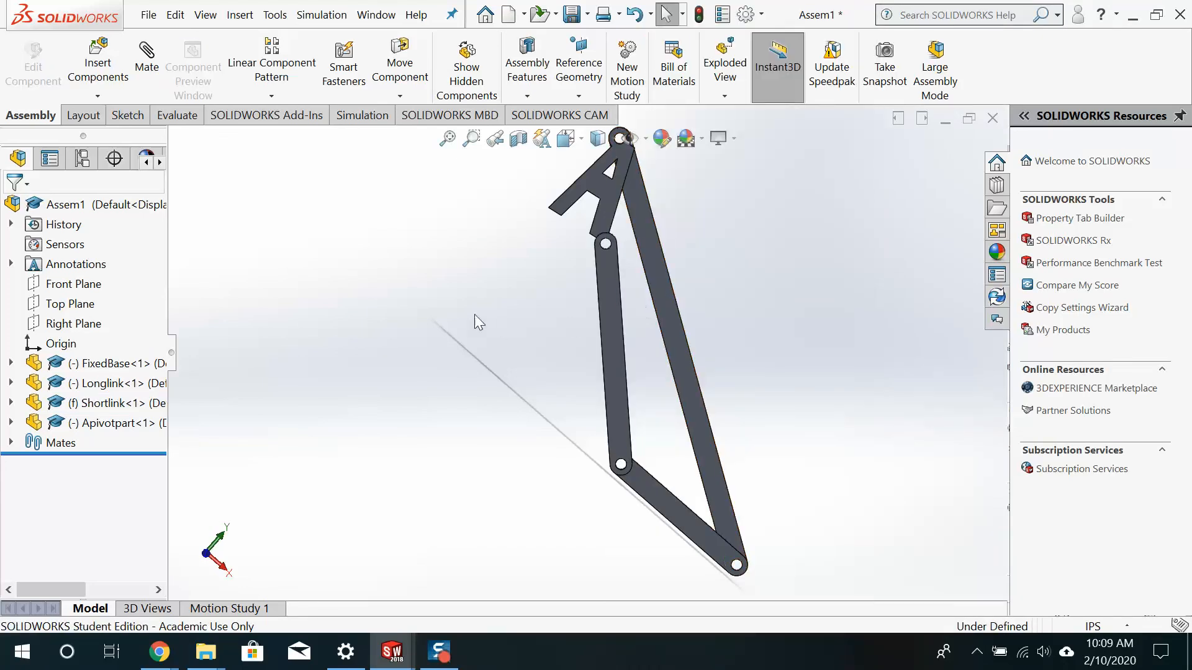
pyautogui.moveTo(618, 309); pyautogui.dragTo(576, 314)
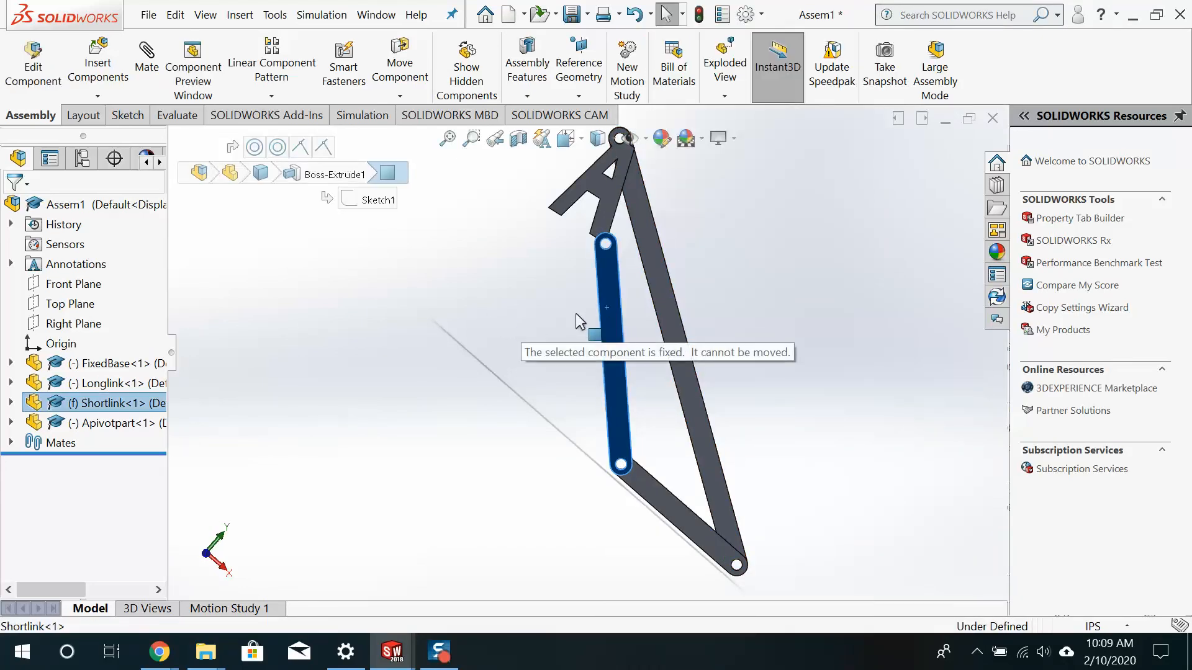
# - Move the Longlink to test the linkage's motion with the Shortlink as the fixed link
pyautogui.click(690, 355)
pyautogui.moveTo(690, 355); pyautogui.dragTo(613, 430)
pyautogui.scroll(5, 580, 440)
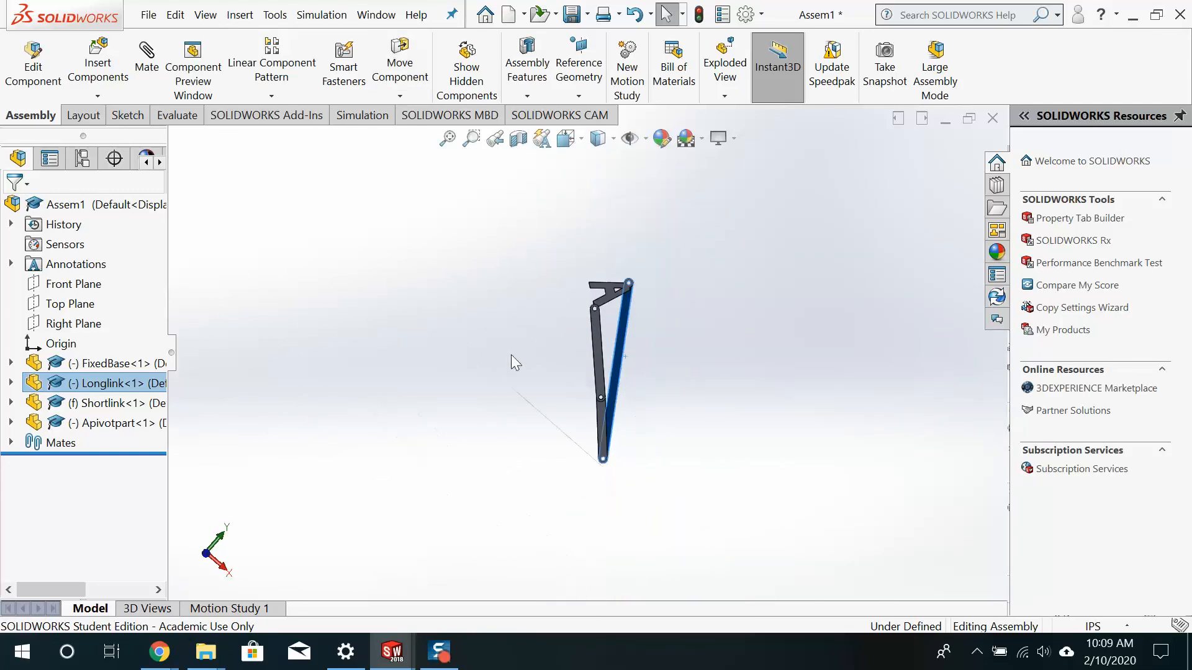
pyautogui.scroll(-3, 510, 357)
pyautogui.moveTo(510, 380); pyautogui.dragTo(590, 411, button='middle')
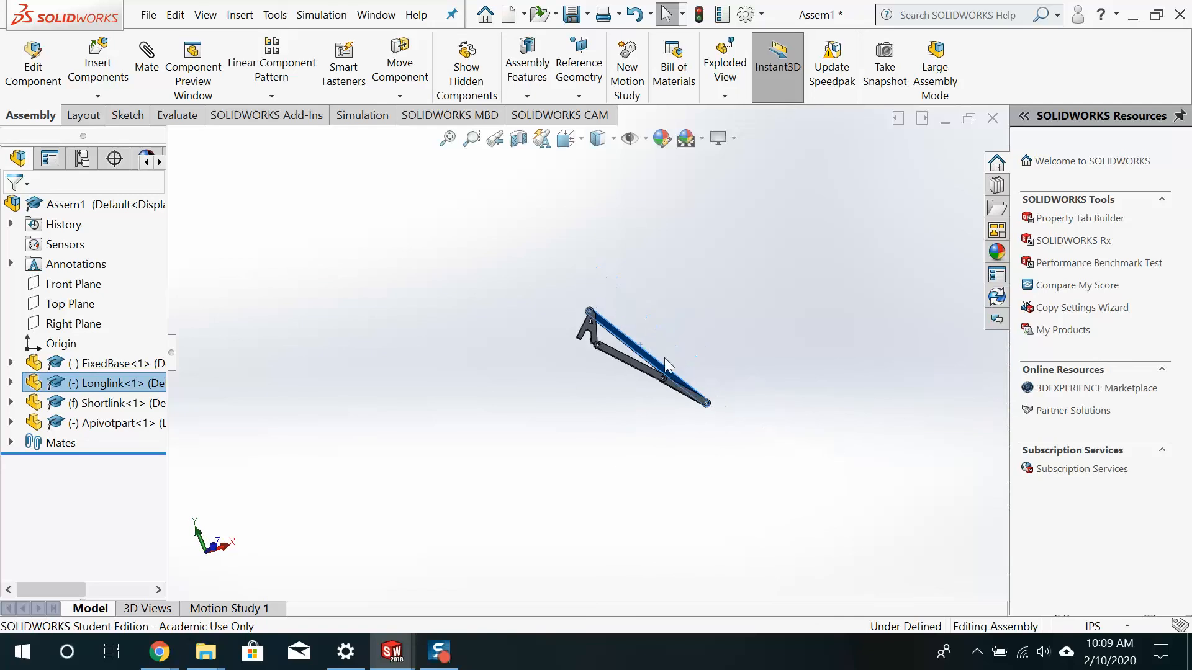
# - Float the Shortlink component so it is free to move
pyautogui.scroll(-5, 690, 415)
pyautogui.scroll(5, 691, 416)
pyautogui.scroll(-5, 692, 430)
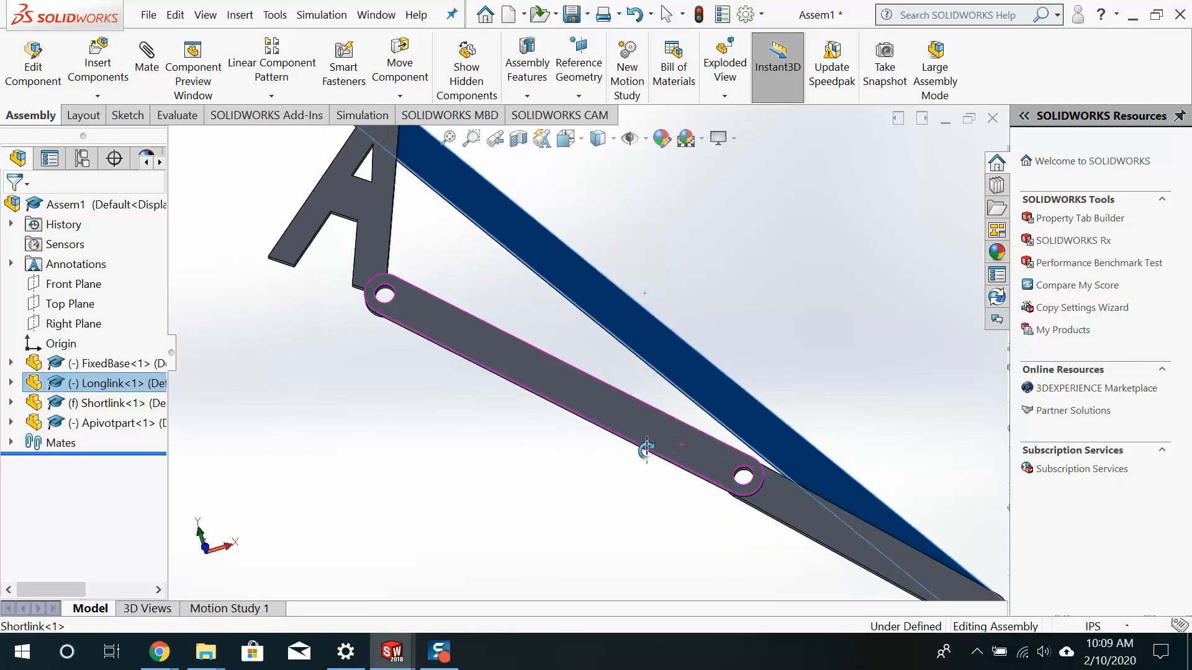
pyautogui.scroll(4, 703, 462)
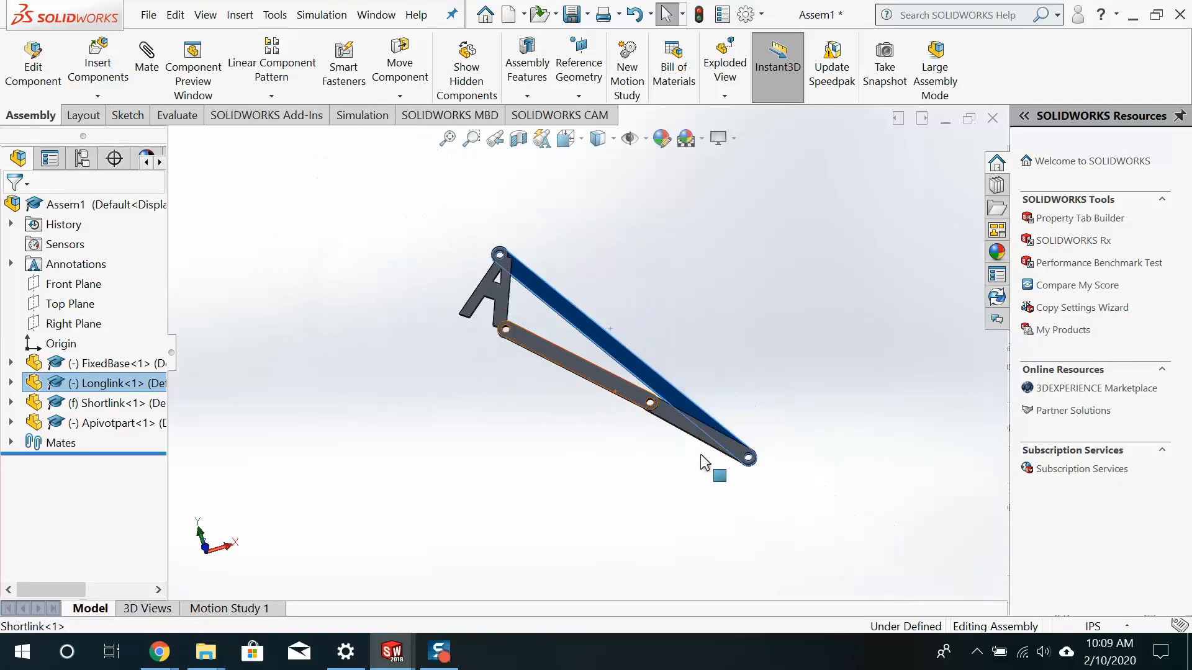
pyautogui.click(557, 365)
pyautogui.rightClick(556, 351)
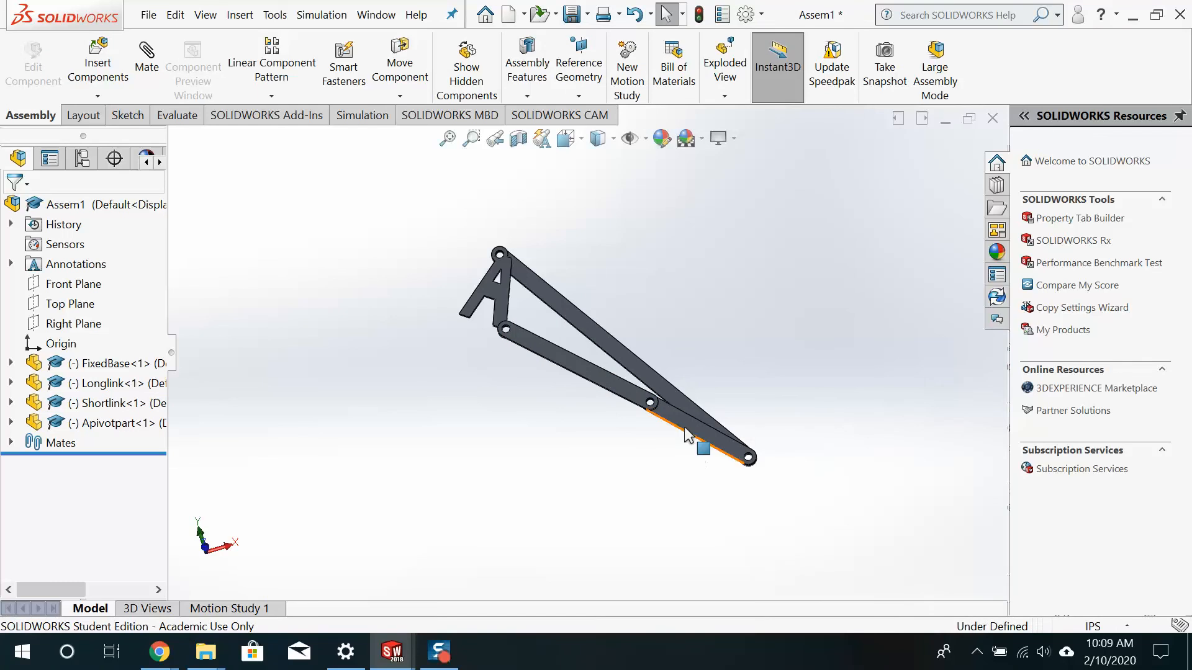
# - Fix the FixedBase in place and swing the Apivotpart up and to the right to test the linkage's motion
pyautogui.rightClick(687, 432)
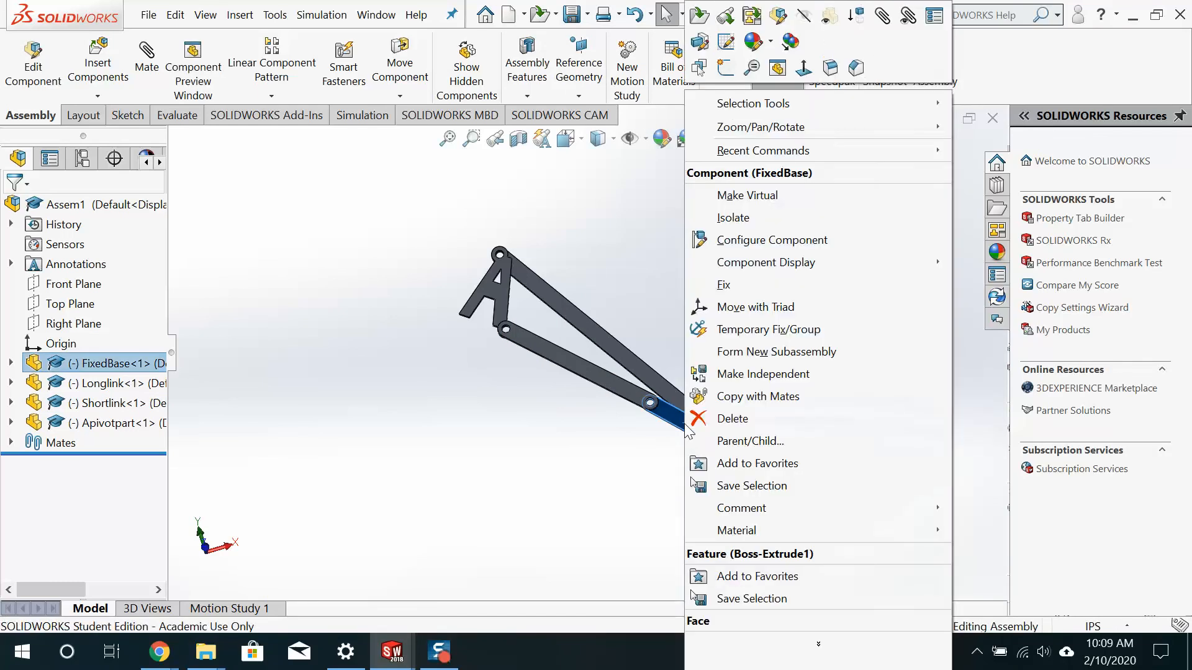
pyautogui.click(728, 287)
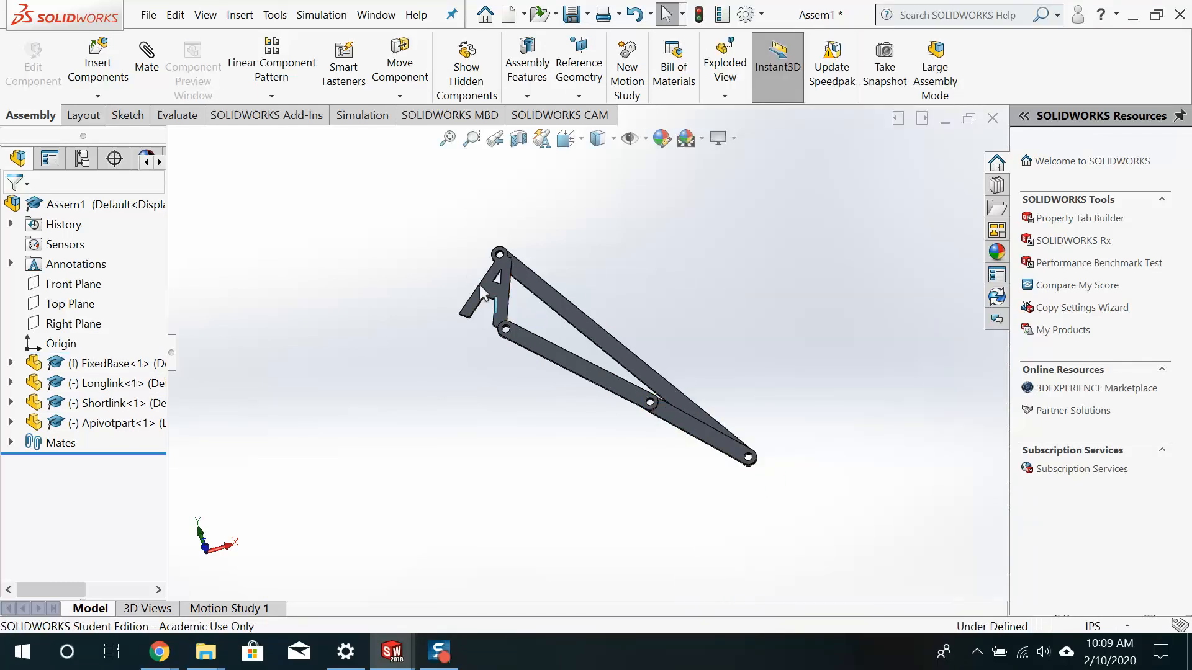
pyautogui.moveTo(485, 293); pyautogui.dragTo(571, 292)
pyautogui.press('Escape')
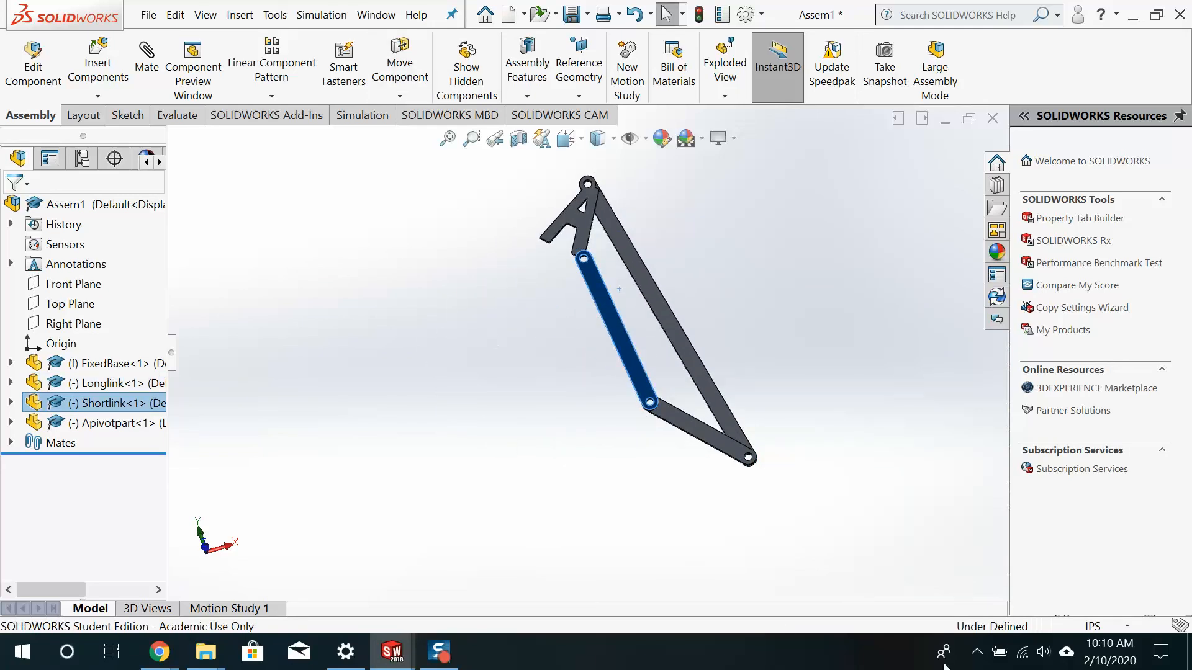